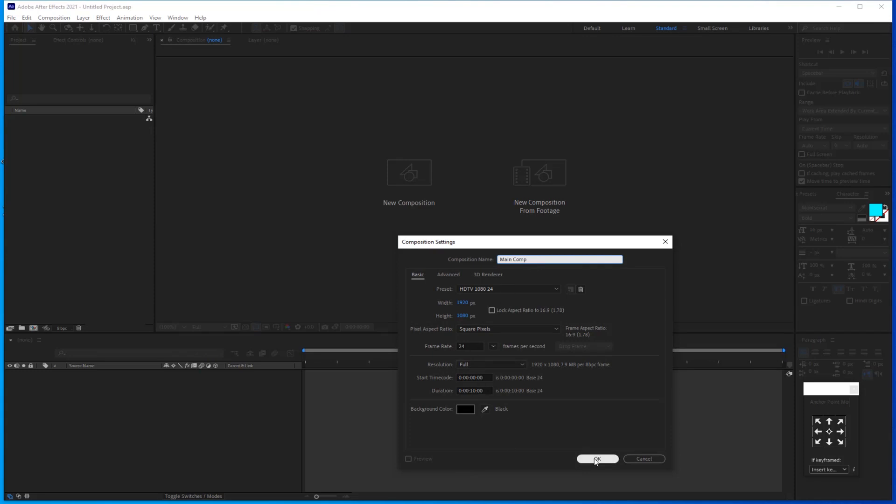
Create the Main Comp composition and set the Pen tool's stroke to white with a width of 15 px.
click(598, 459)
key(g)
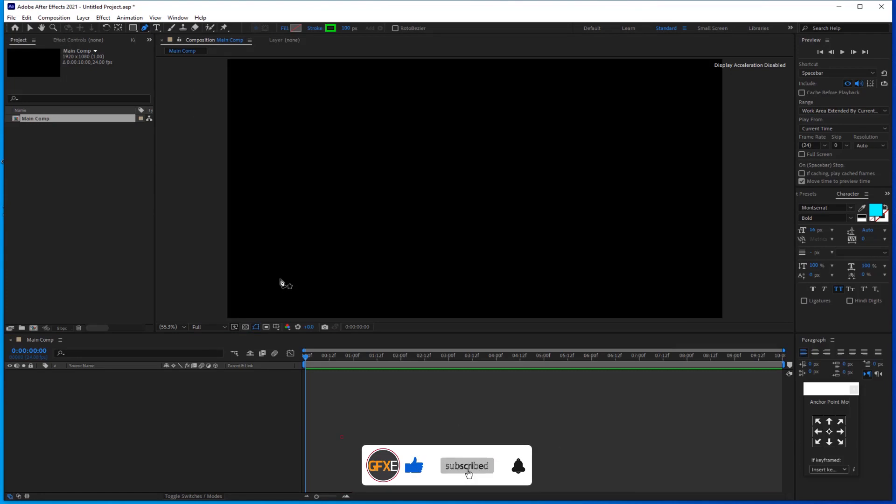
click(330, 28)
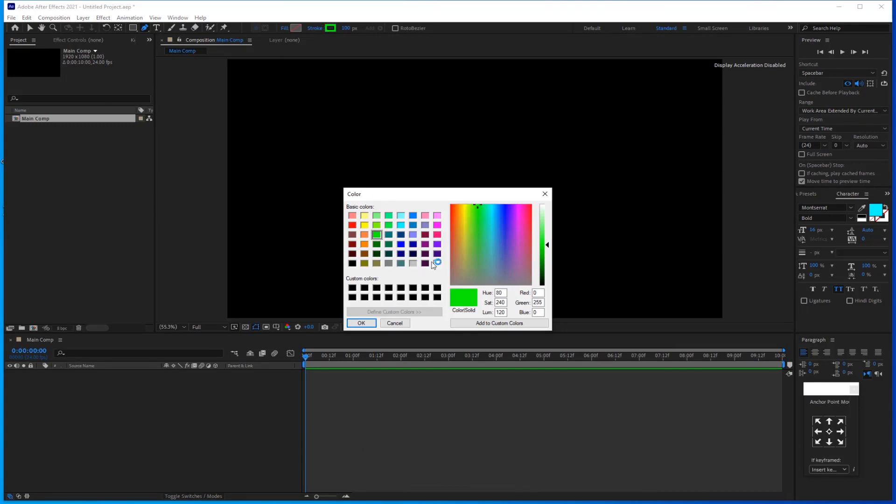
click(437, 264)
click(363, 324)
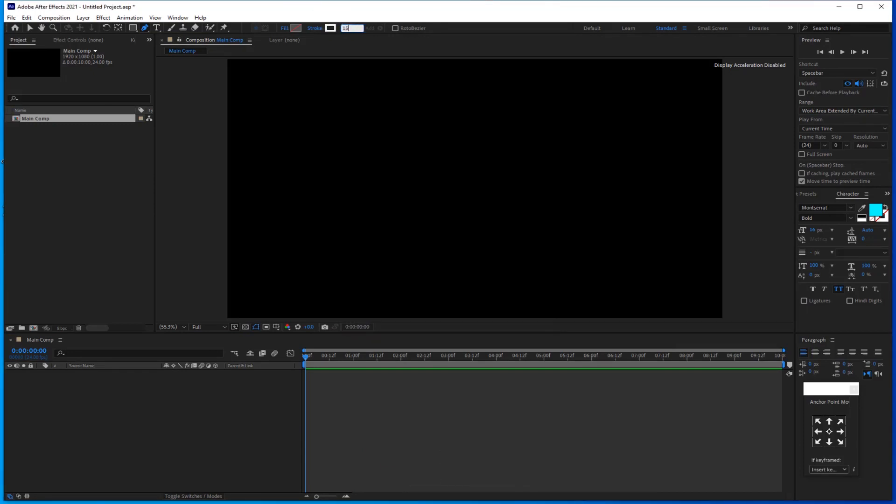
drag(344, 29, 356, 230)
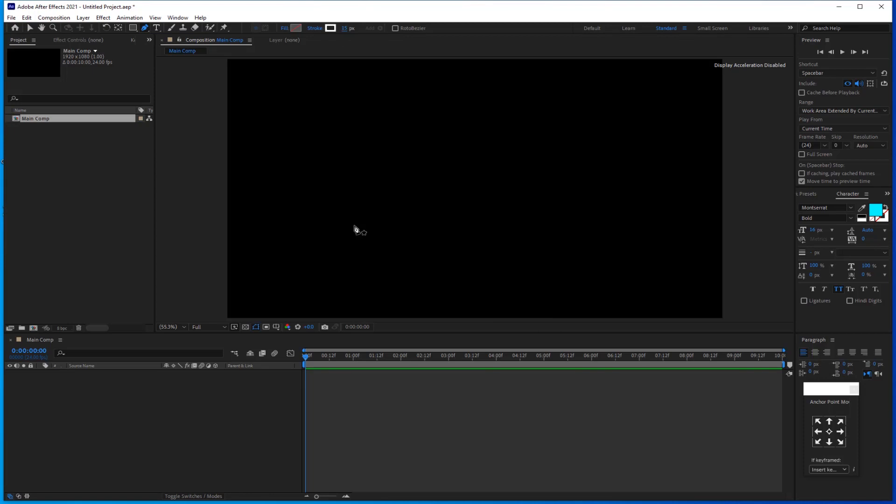
Draw a straight horizontal line across the lower part of the composition and move it down near the bottom edge.
click(270, 268)
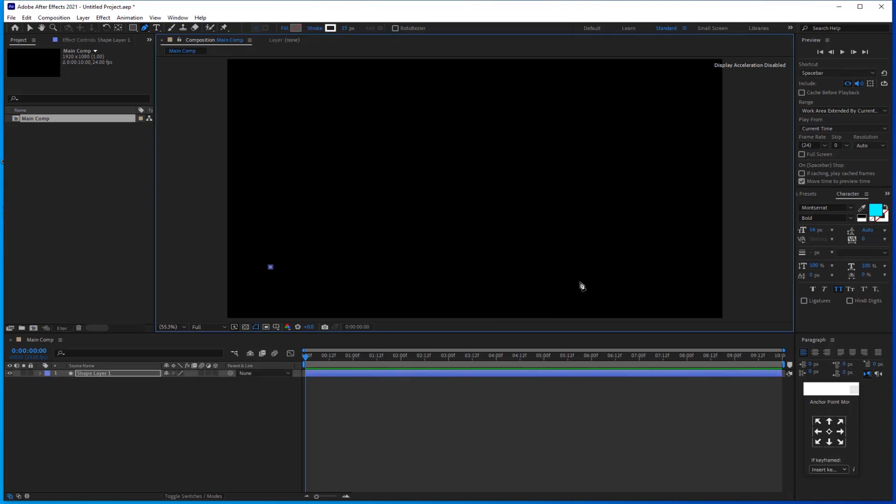
click(633, 267)
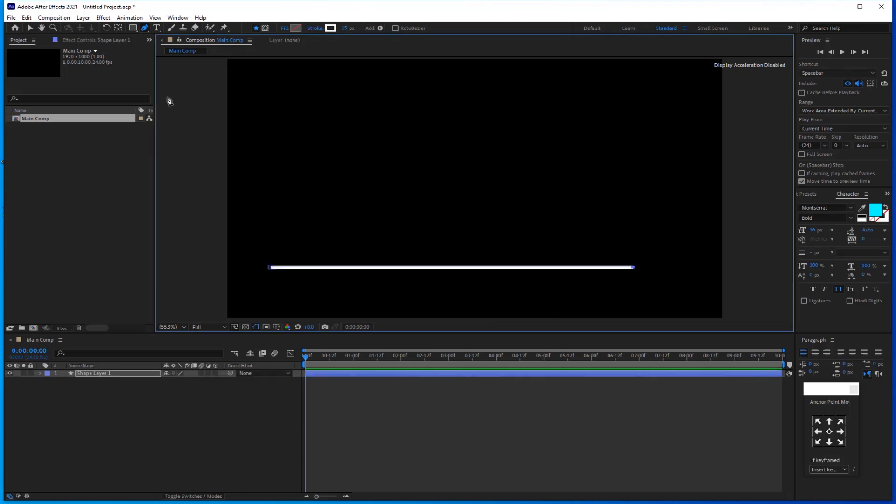
click(29, 27)
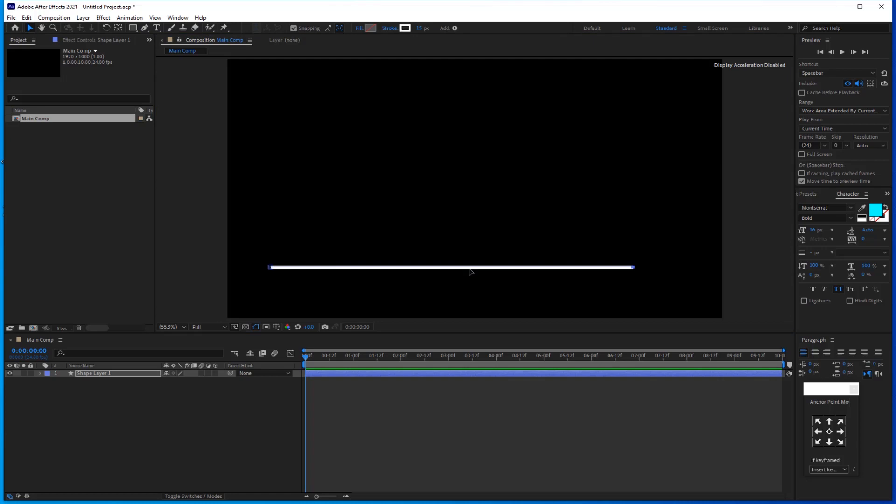
drag(478, 279, 487, 309)
Add Trim Paths to the line's shape layer and set its End to 0%.
click(40, 373)
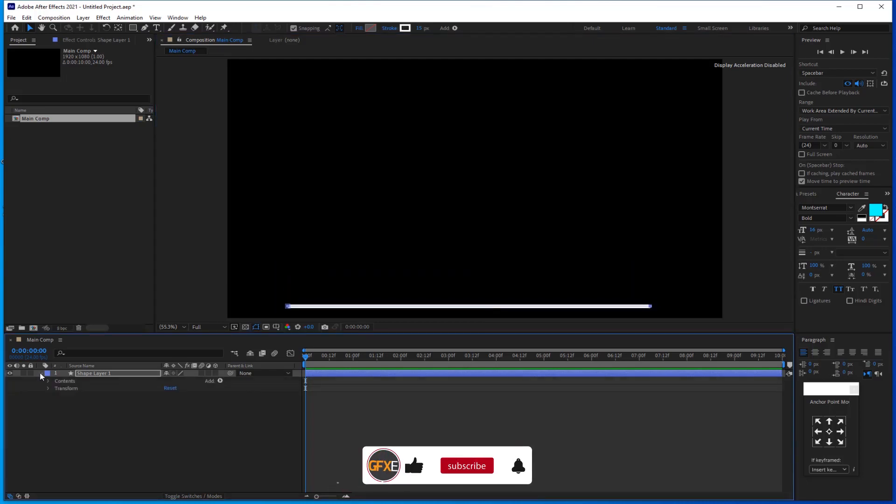
click(220, 380)
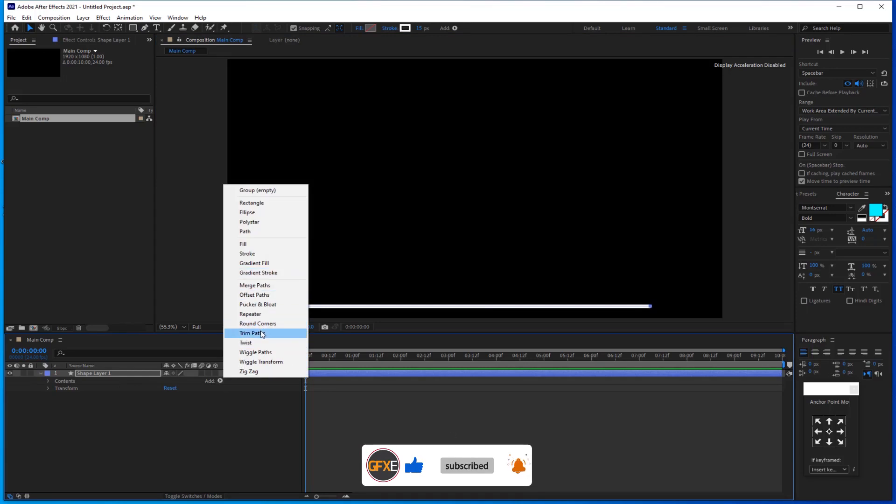
click(252, 333)
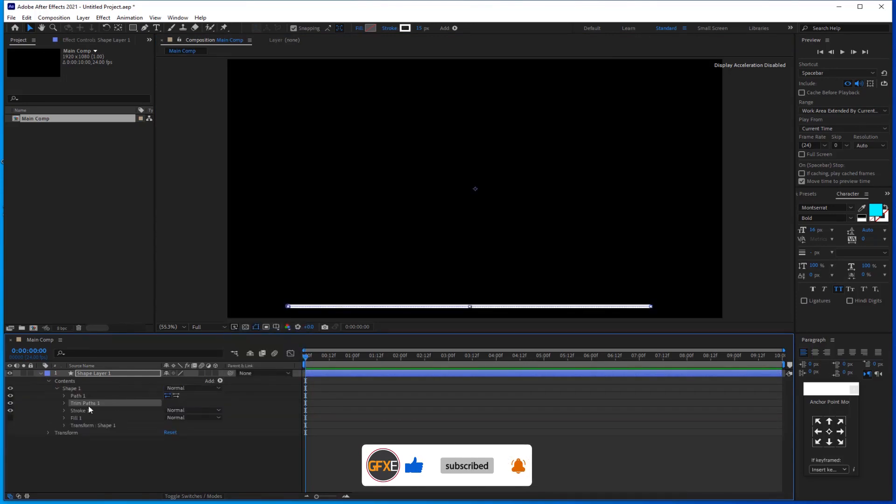
click(64, 403)
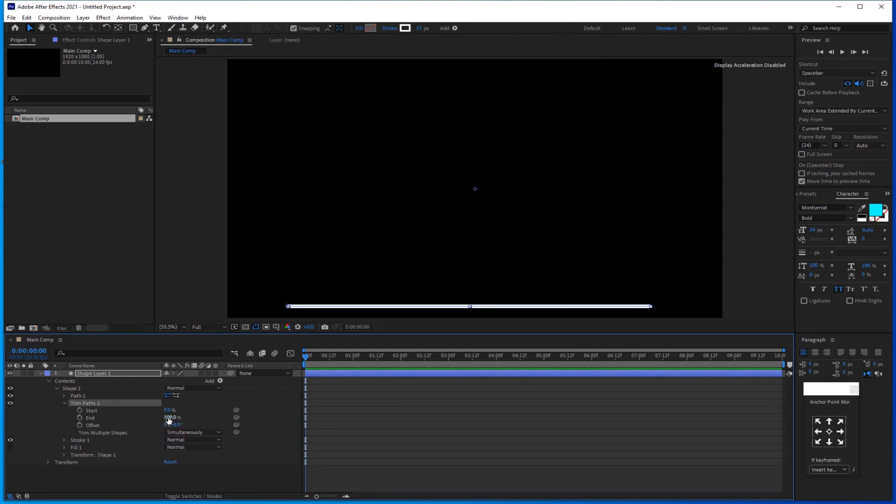
drag(169, 419, 91, 420)
click(59, 421)
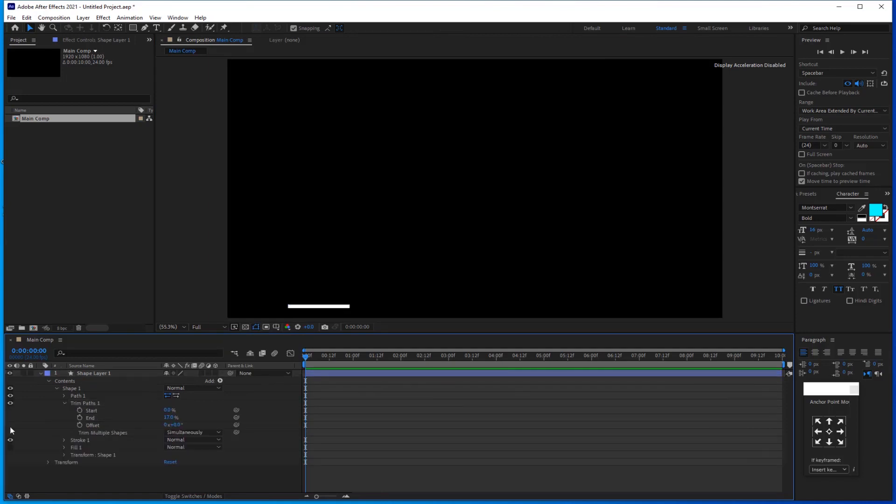
click(156, 426)
drag(169, 419, 88, 420)
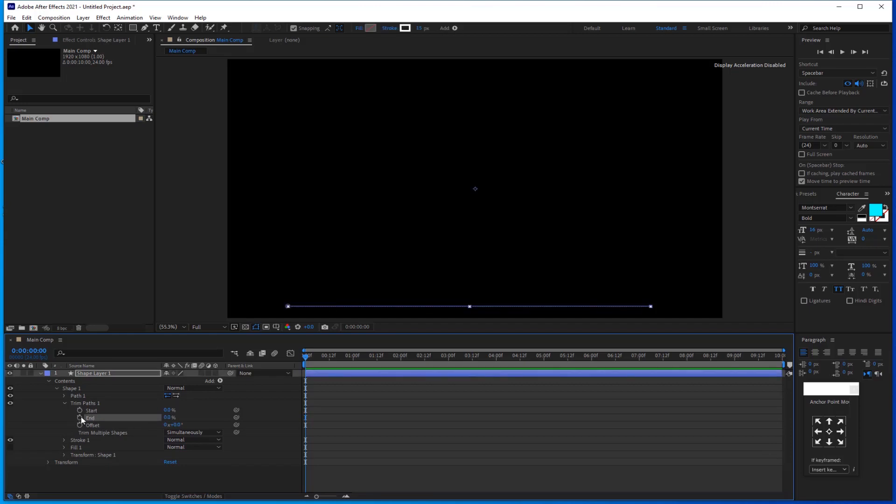
Keyframe the Trim Paths End from 0% at the start of the timeline to 100% at 0:00:00:10.
drag(307, 360, 326, 360)
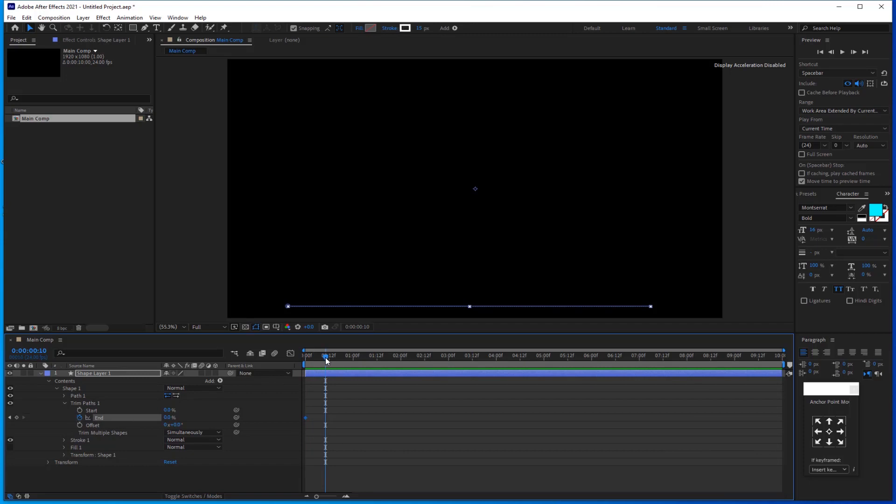
click(167, 418)
text(10)
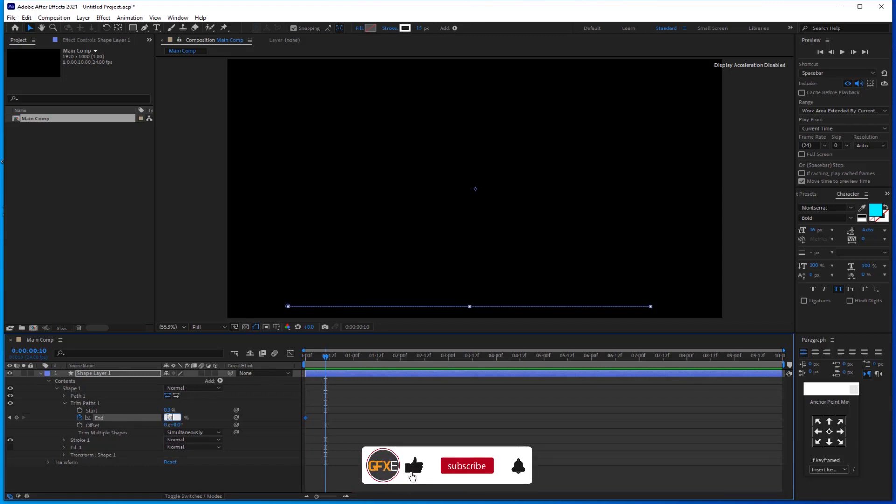
text(0)
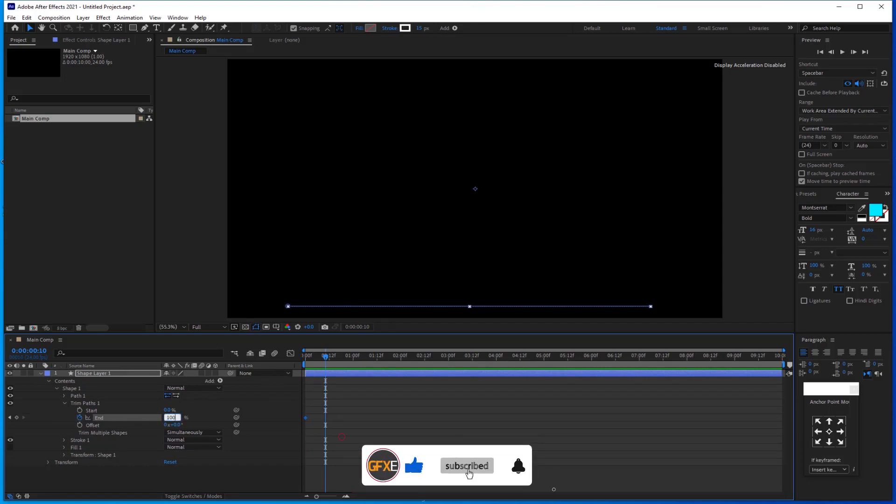
key(Return)
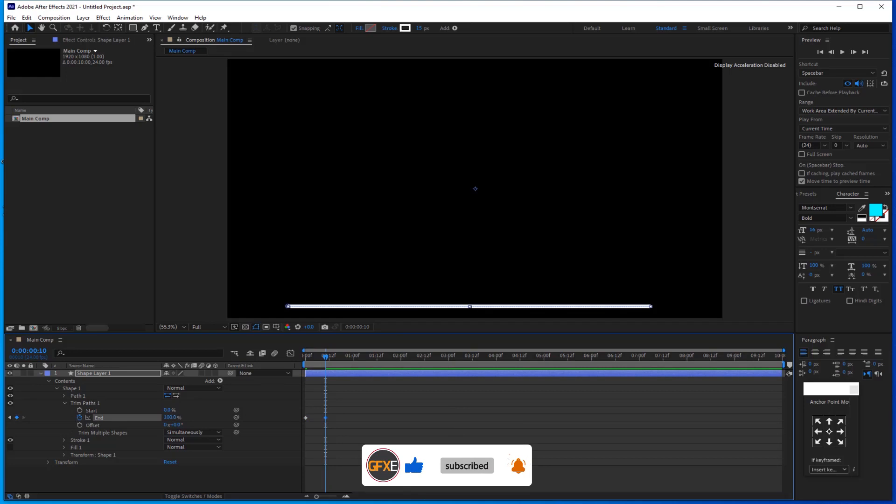
Apply Easy Ease to both End keyframes and shape the speed graph so the line grows fast early and slows toward the end.
drag(376, 410, 278, 460)
key(F9)
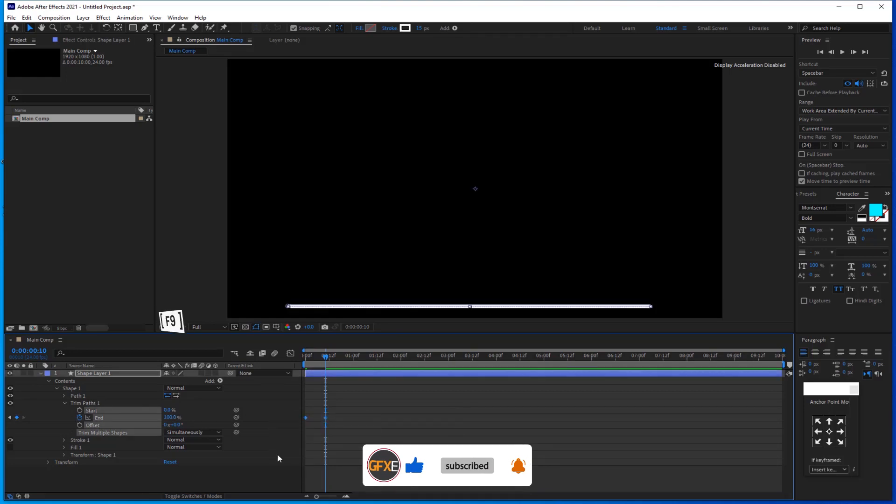
click(290, 355)
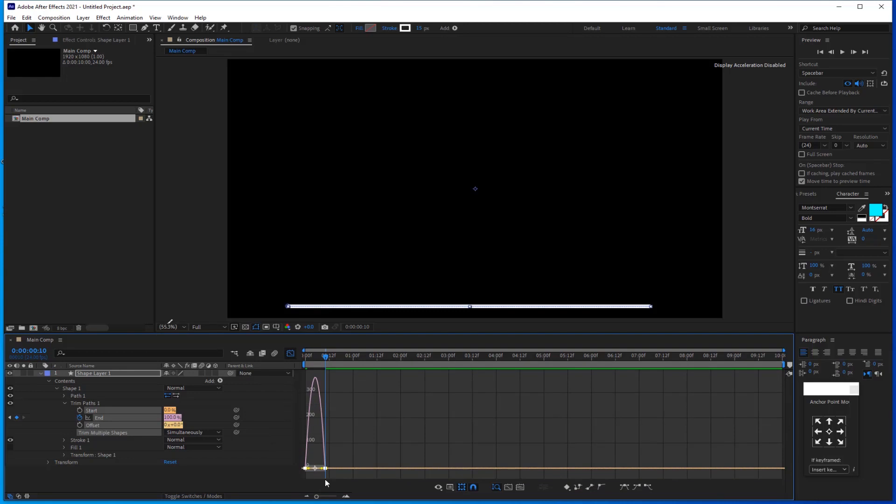
drag(315, 470, 306, 478)
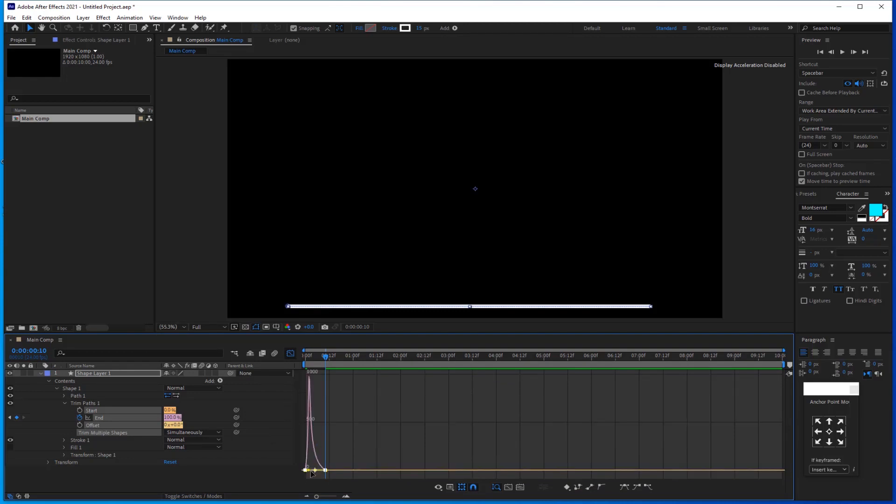
click(291, 354)
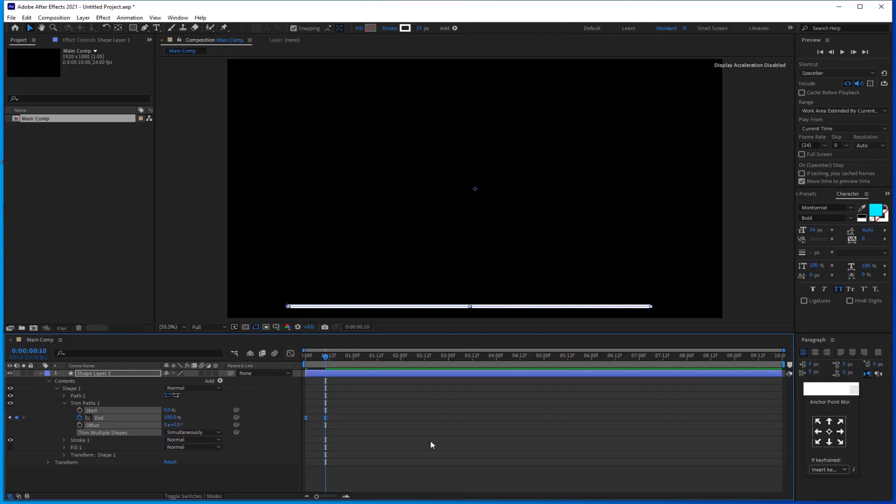
Duplicate the line's shape layer and set the copy's rotation to -90°.
click(40, 373)
click(127, 374)
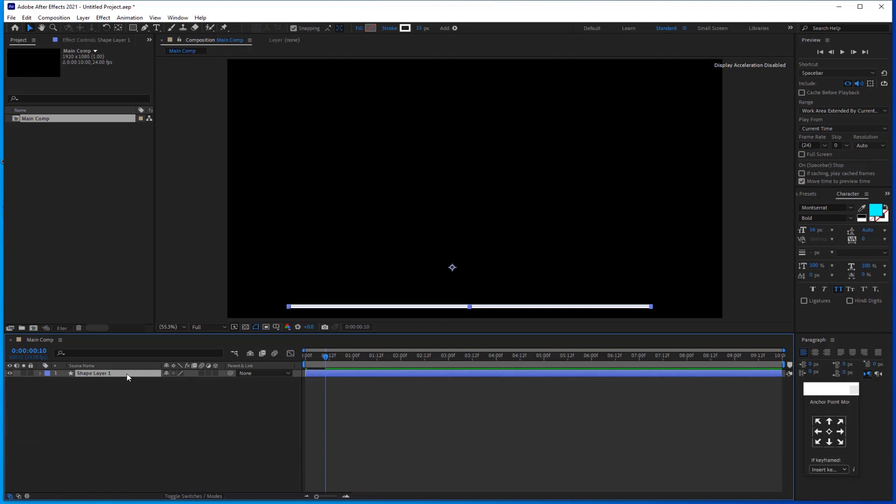
key(ctrl+d)
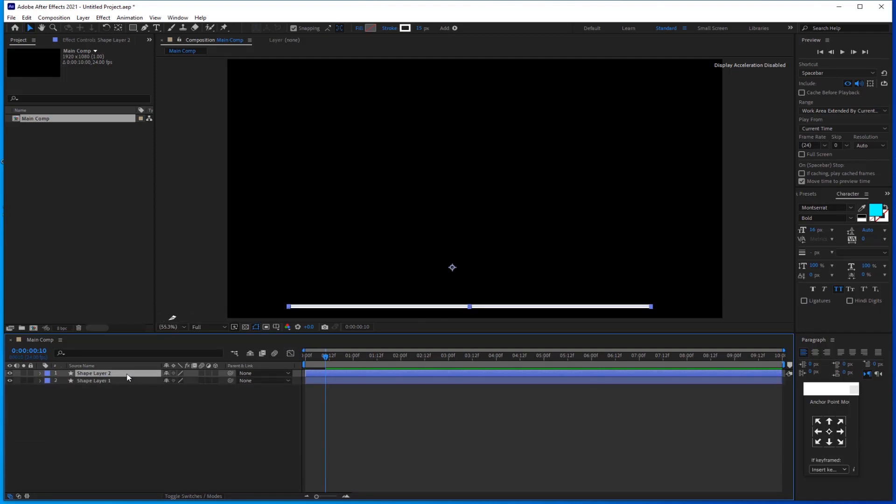
key(r)
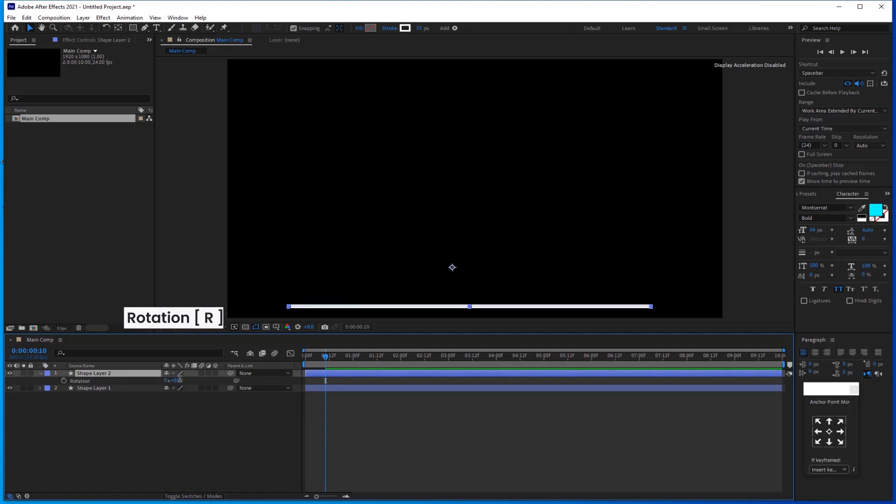
text(-90)
key(Return)
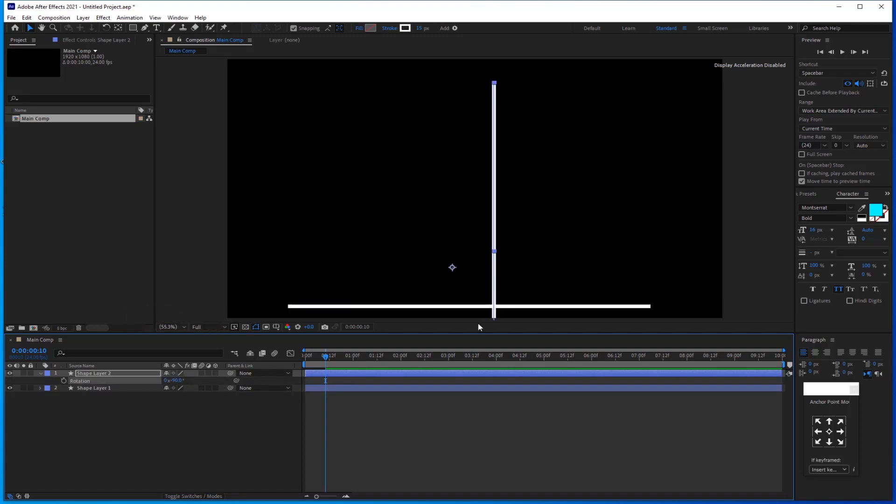
Move the vertical line so its lower end meets the left end of the horizontal line, forming a corner.
drag(496, 292, 299, 235)
drag(297, 288, 289, 239)
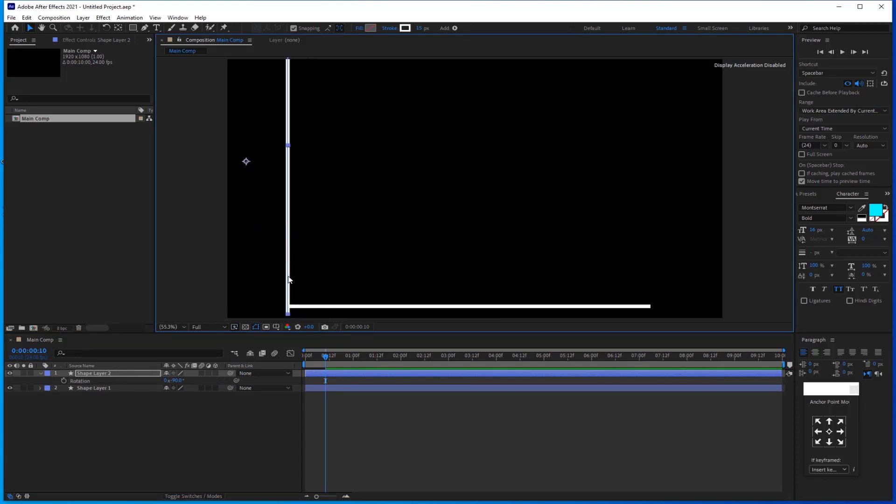
drag(289, 280, 287, 268)
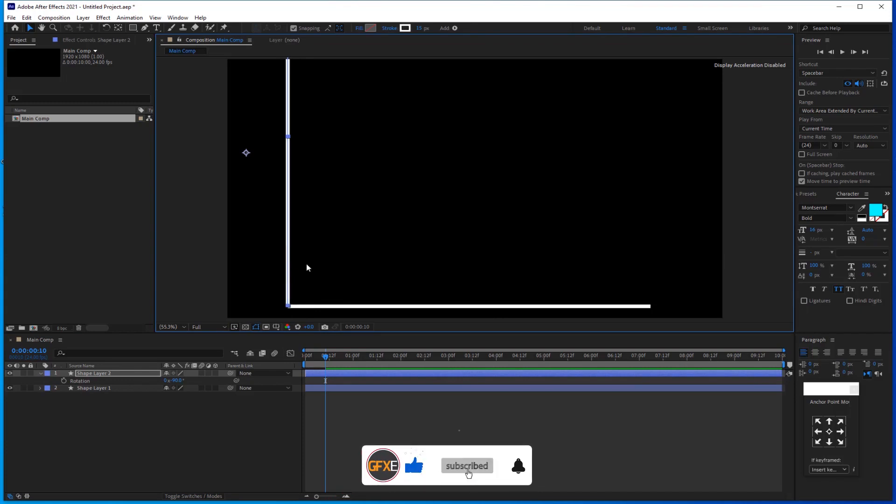
Preview the two axis lines' growing animation from the start of the timeline.
click(251, 424)
key(Home)
key(space)
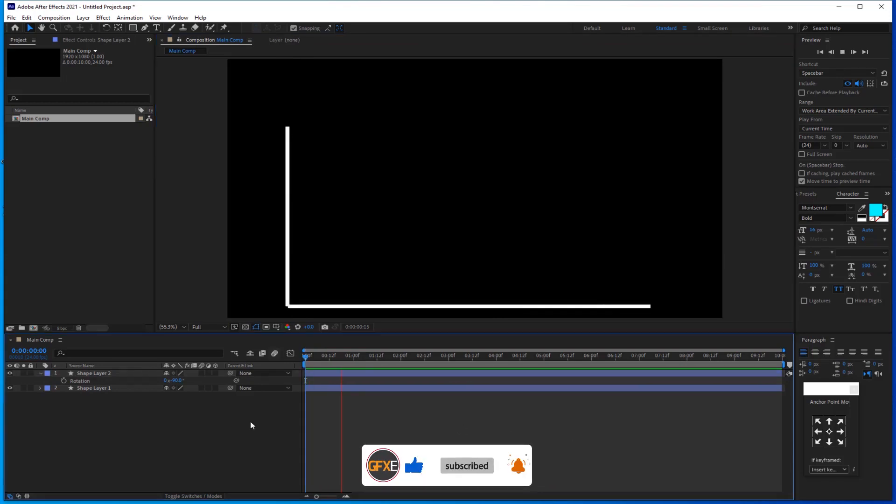
key(space)
Duplicate the vertical line's layer and move the copy a short distance right onto the horizontal line.
key(ctrl+d)
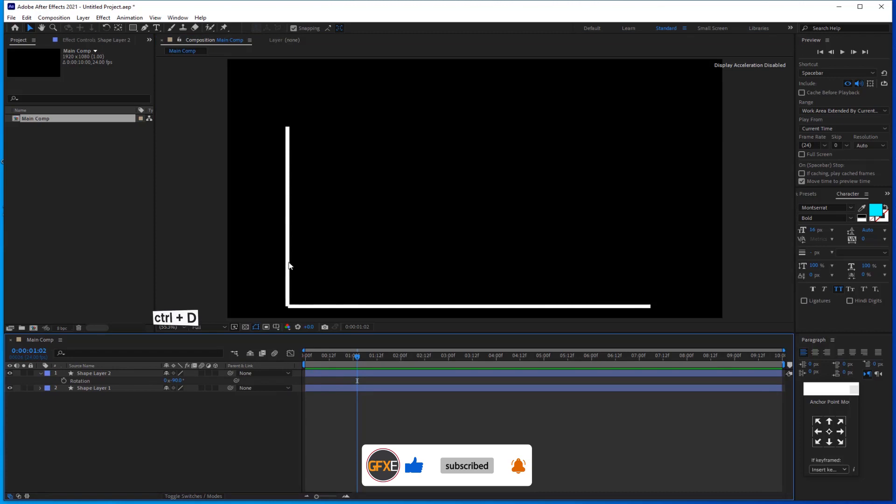
click(289, 265)
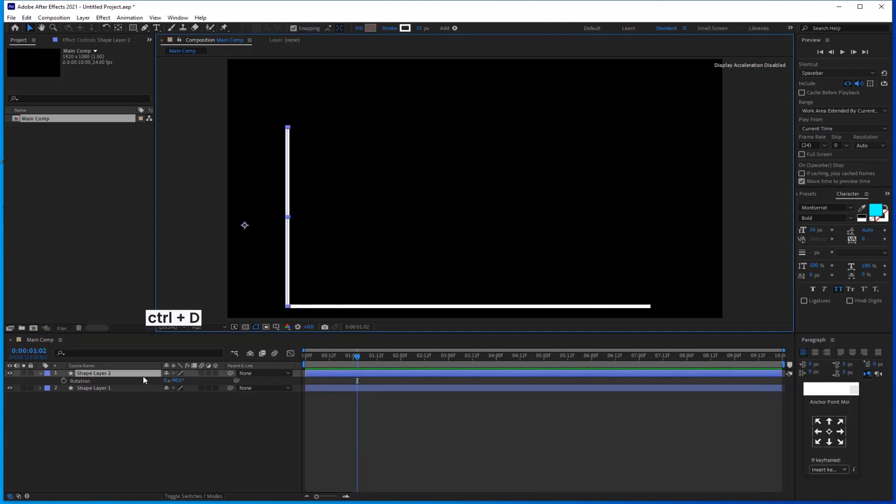
key(ctrl+d)
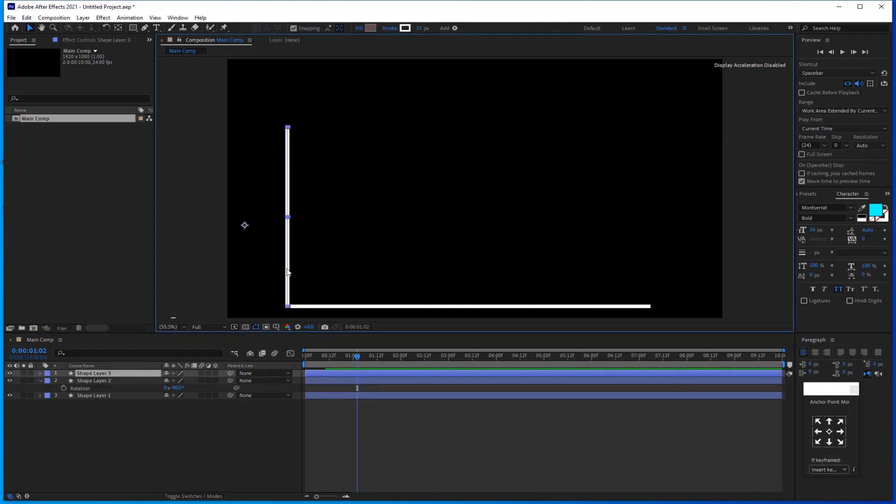
click(246, 227)
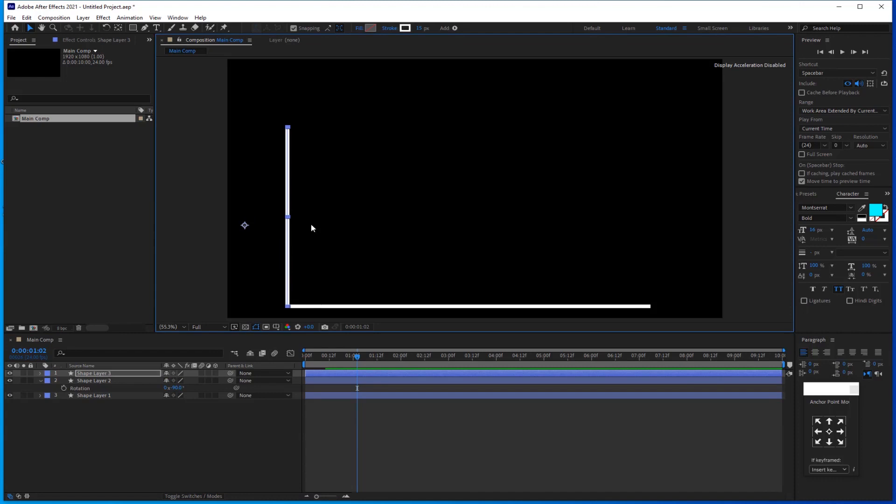
drag(245, 227, 303, 226)
Change the stroke color of the duplicated vertical line to the muted reddish brown basic color.
click(405, 28)
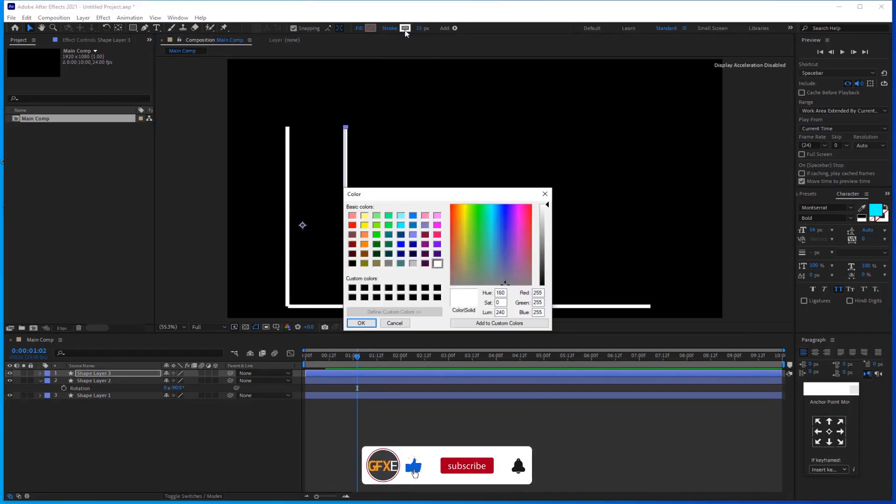
click(353, 234)
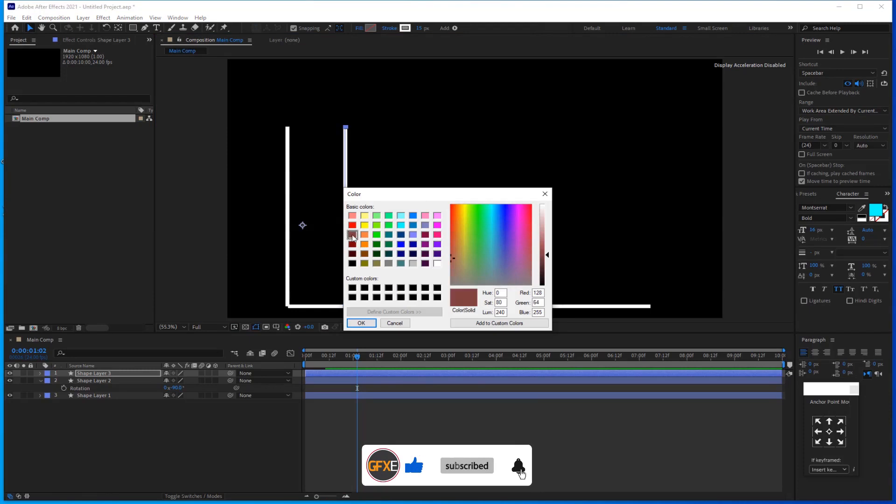
click(361, 323)
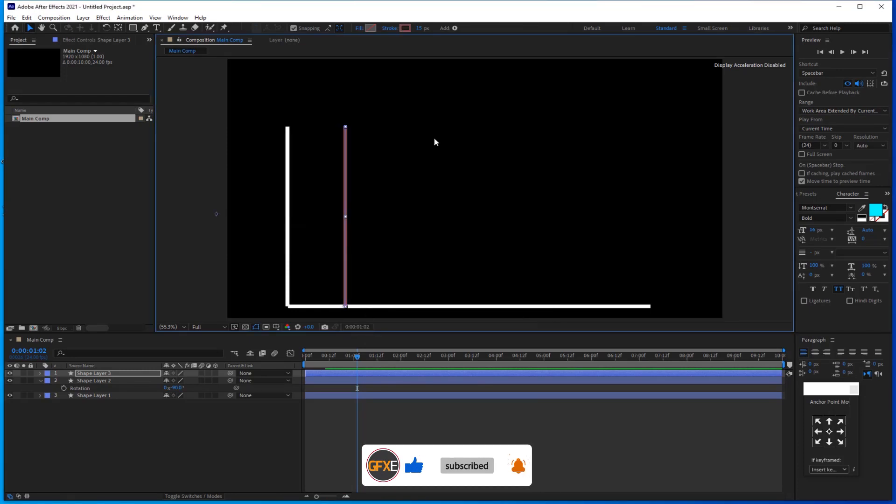
Set the stroke width of the reddish brown vertical line to 100 px so it forms a bar.
click(419, 29)
text(100)
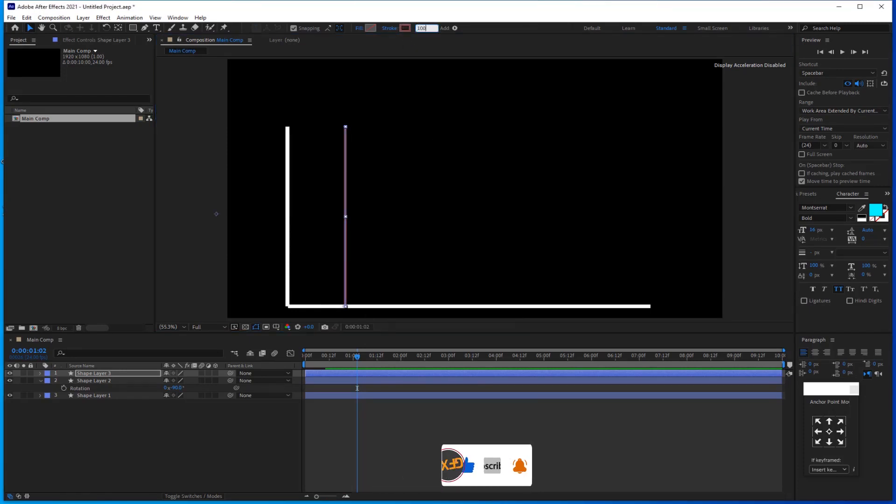
key(Return)
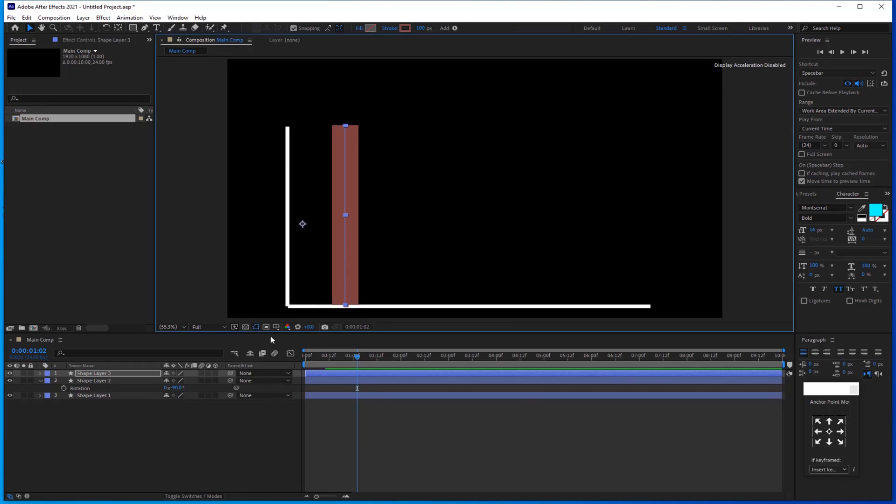
Set the reddish brown bar's Trim Paths End keyframe at 0:00:00:10 to 70%.
click(93, 374)
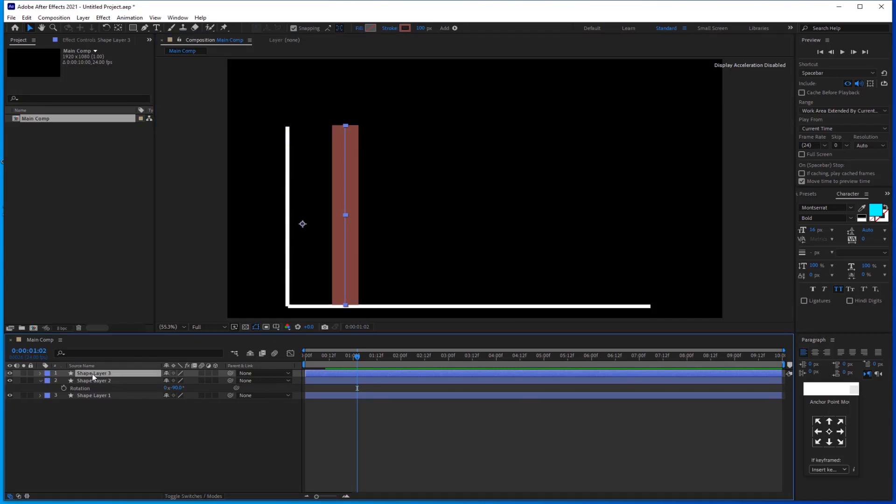
key(u)
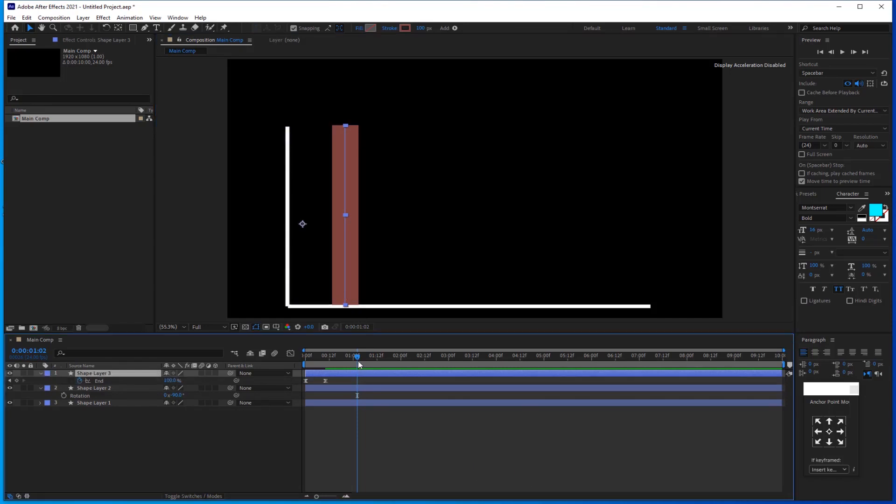
drag(357, 360, 328, 359)
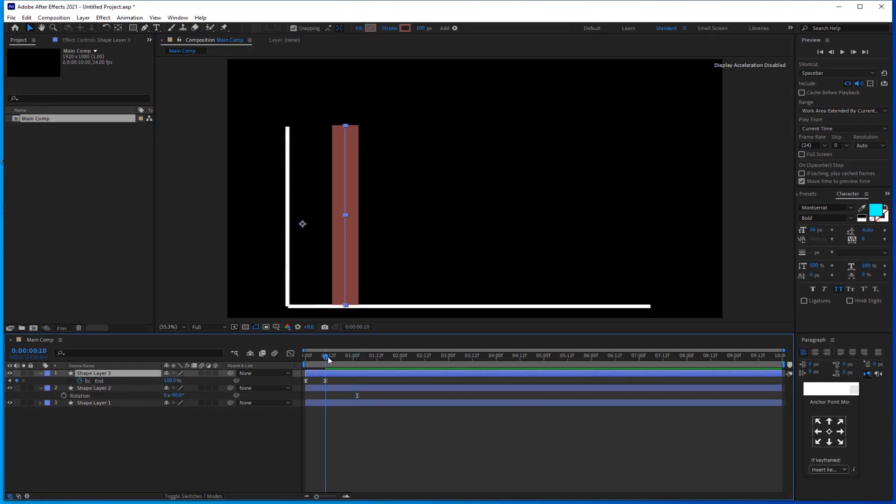
click(326, 381)
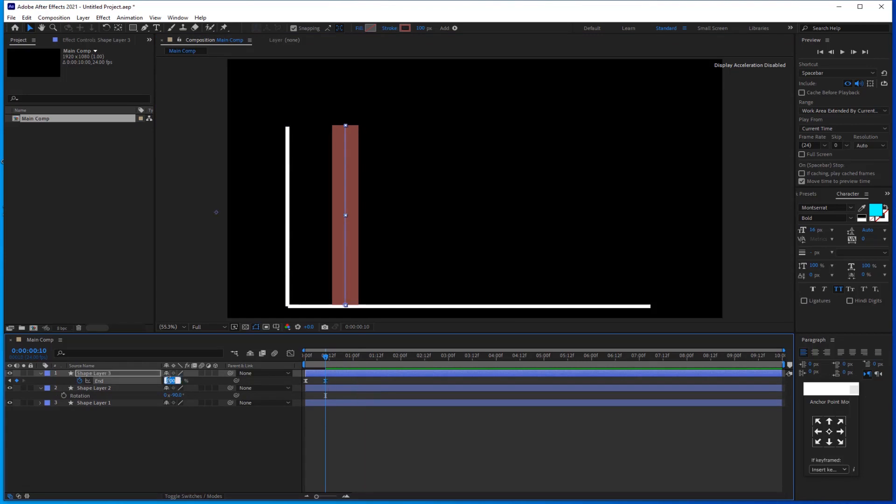
key(Return)
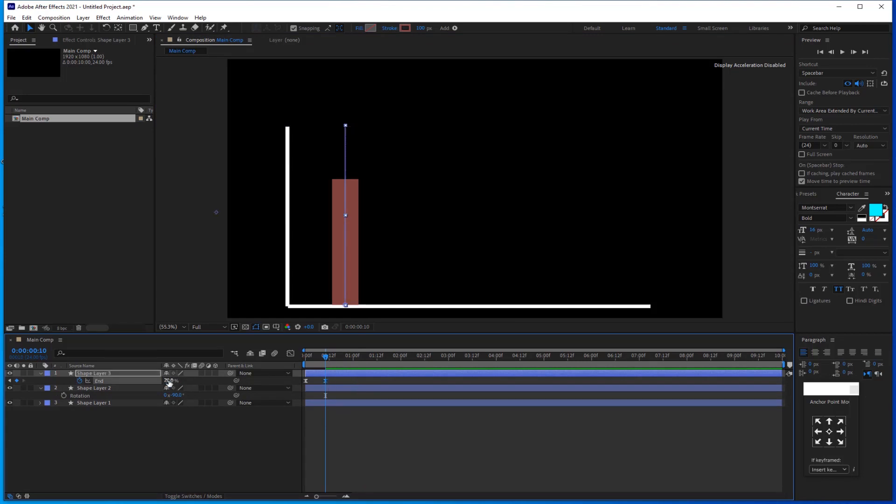
Preview the reddish brown bar's growing animation from the start of the timeline.
drag(329, 360, 295, 364)
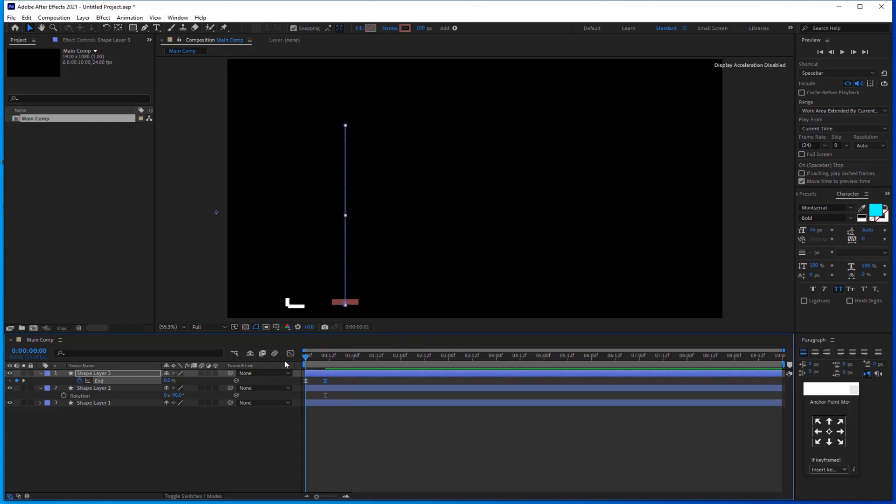
key(space)
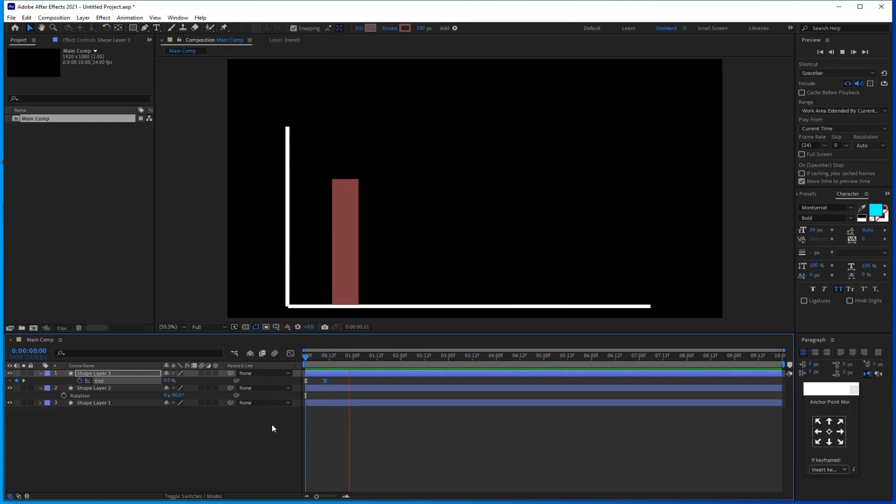
key(space)
key(ctrl+d)
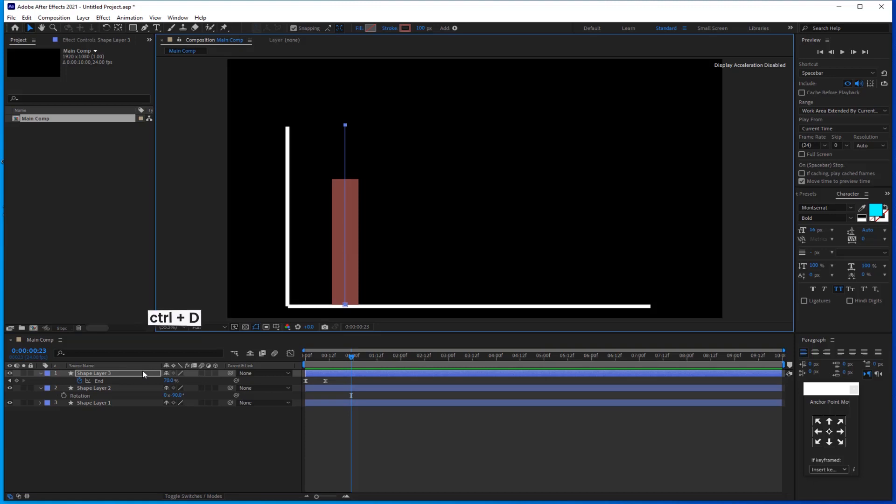
key(ctrl+d)
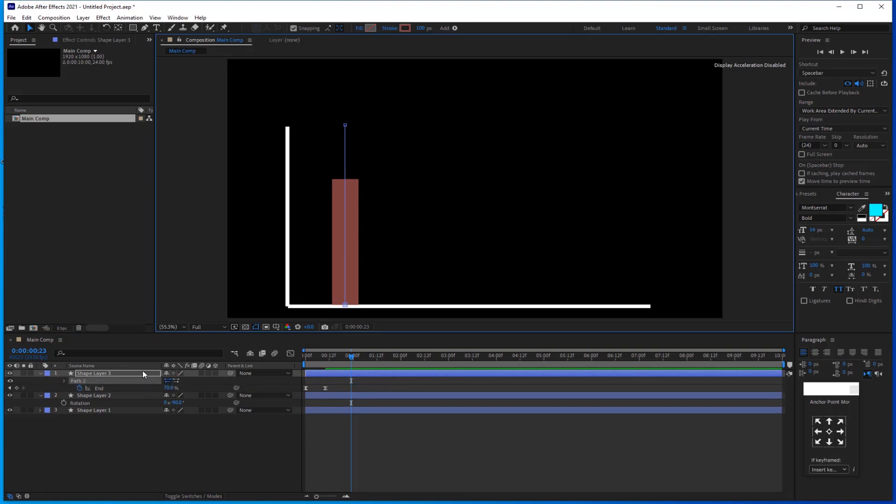
key(ctrl+z)
click(121, 439)
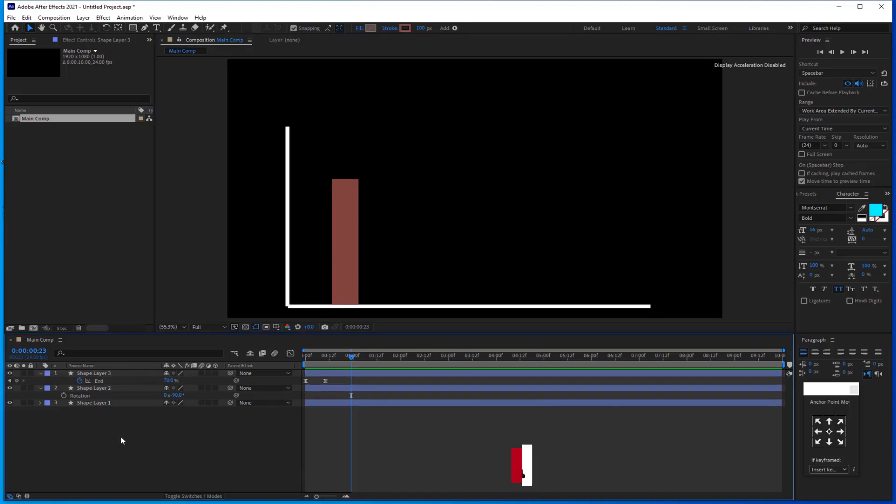
Duplicate the reddish brown bar's layer twice and space the two copies to its right along the horizontal axis.
click(110, 374)
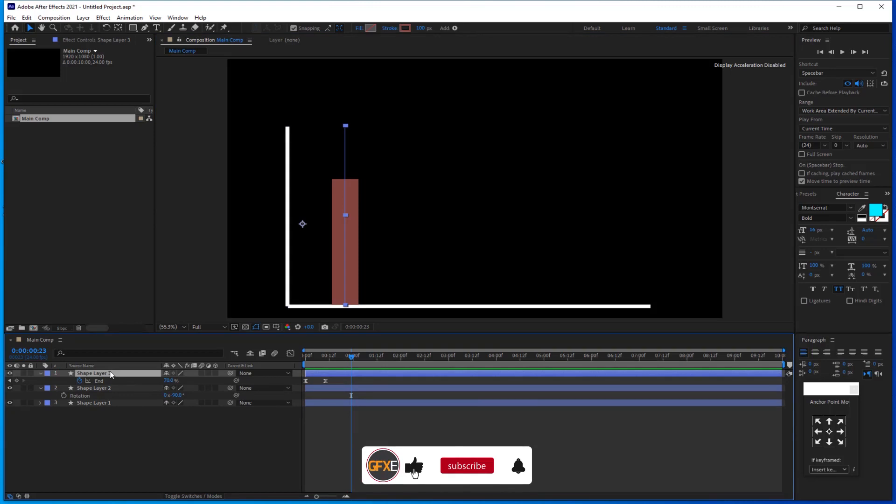
key(ctrl+d)
key(ctrl+d)
click(111, 380)
drag(303, 225, 372, 224)
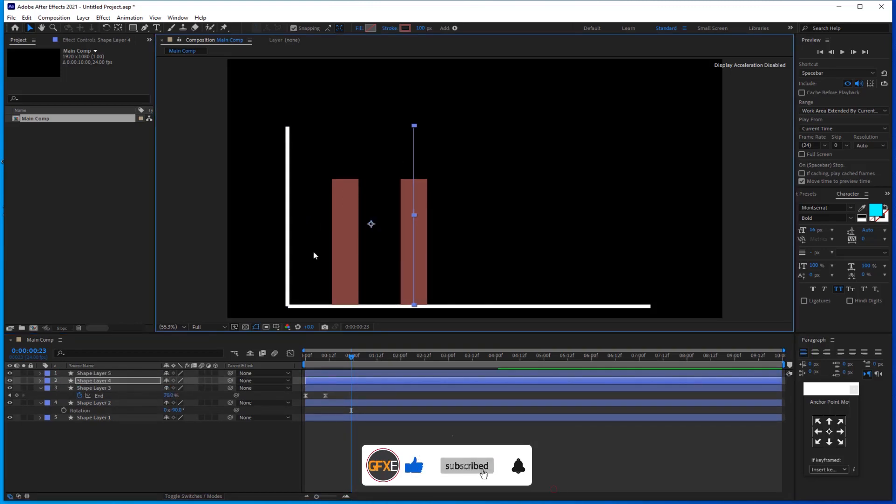
click(337, 254)
drag(303, 224, 445, 223)
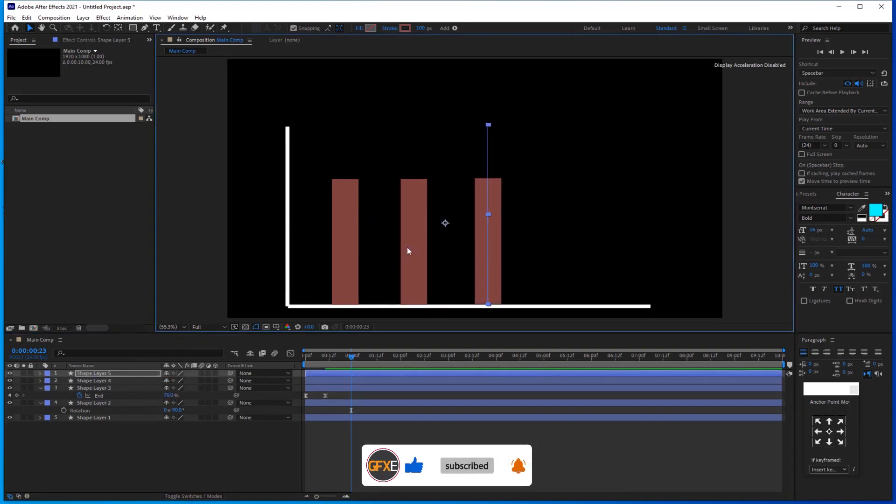
Set the middle bar's End keyframe at 0:00:00:10 to 60%.
click(140, 381)
key(u)
drag(352, 359, 327, 382)
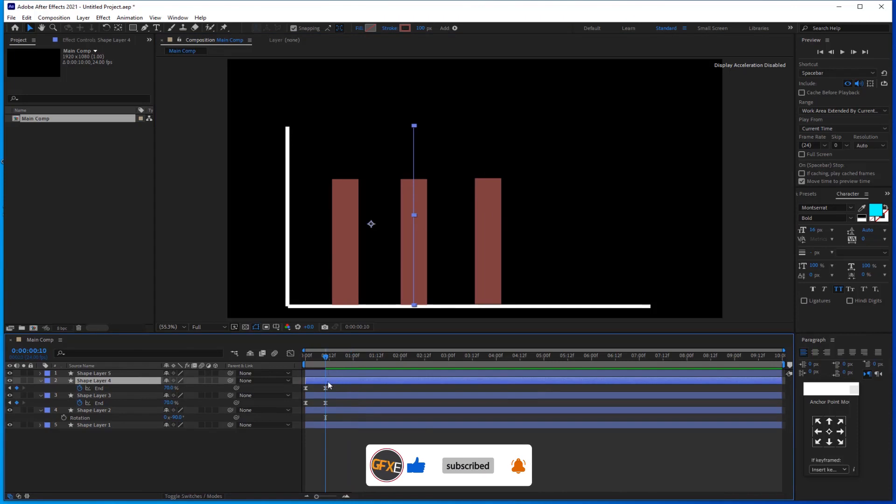
click(169, 388)
text(60)
key(Return)
Set the rightmost bar's End keyframe at 0:00:00:10 to 50%.
click(324, 374)
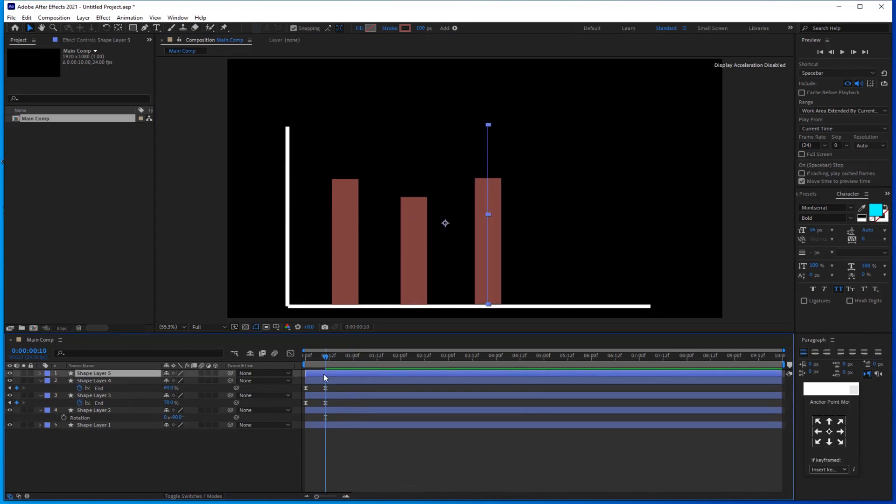
key(u)
click(169, 381)
text(50)
key(Return)
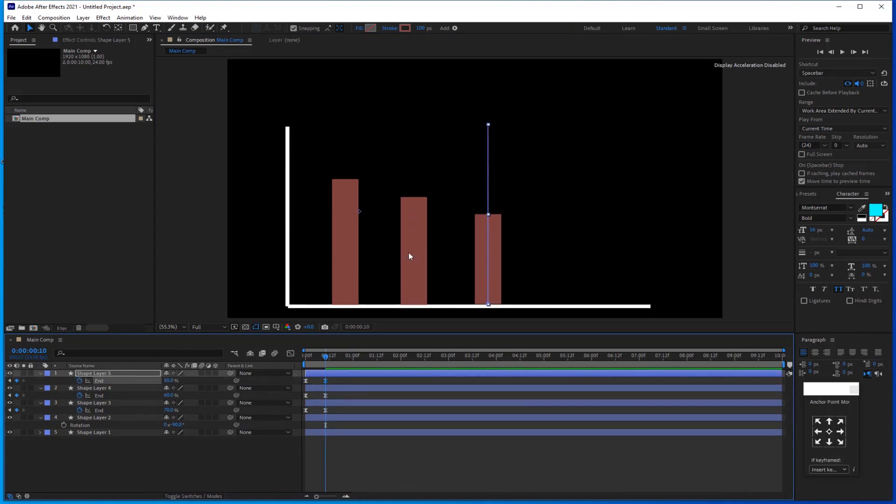
Change the middle bar's stroke color to the dark blue basic color.
click(110, 403)
click(116, 389)
click(405, 29)
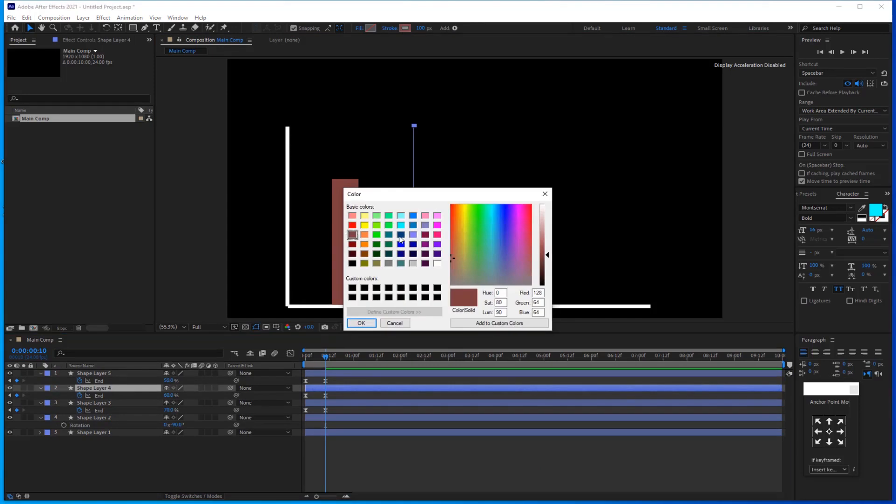
click(399, 237)
click(359, 325)
click(483, 285)
Change the rightmost bar's stroke color to the yellow basic color.
click(136, 376)
click(404, 28)
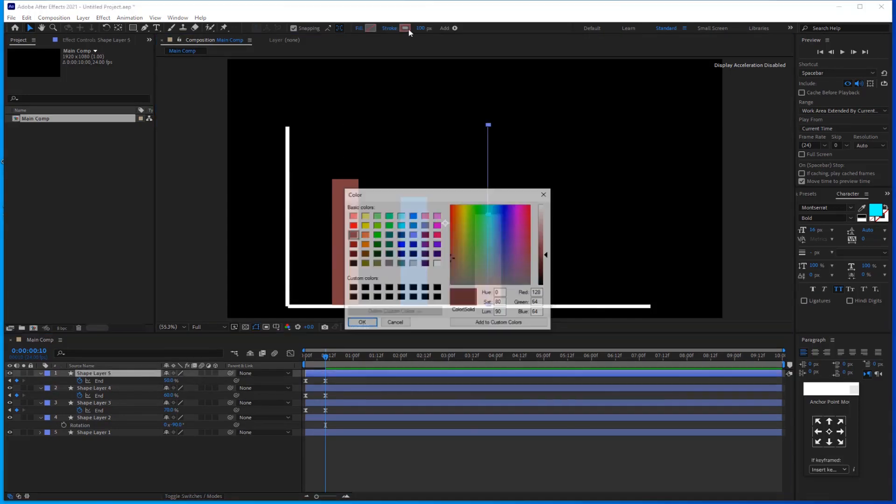
click(366, 228)
click(369, 321)
click(248, 478)
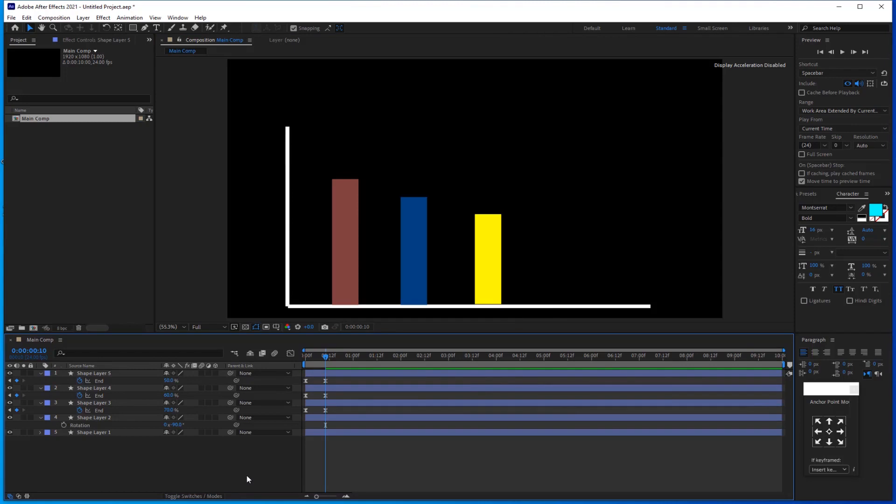
Select all five shape layers and move the whole chart slightly upward to leave room below the horizontal axis.
click(122, 373)
shift+click(132, 433)
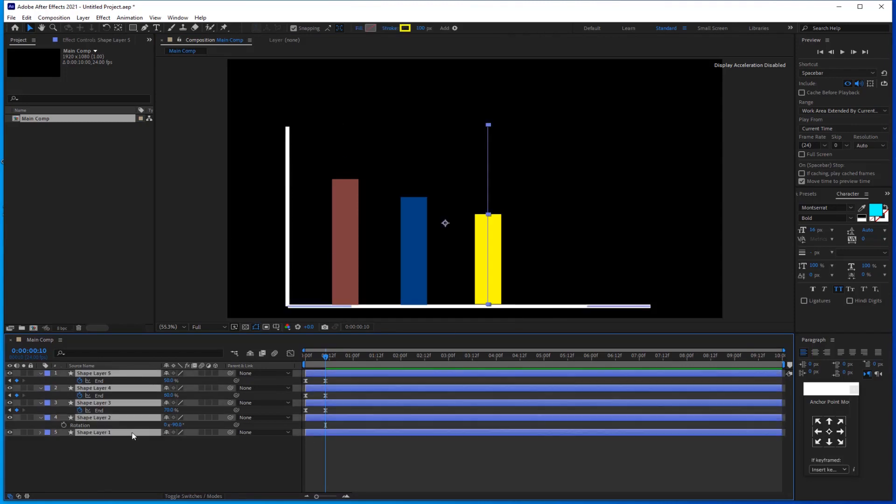
click(463, 302)
click(118, 433)
shift+click(113, 375)
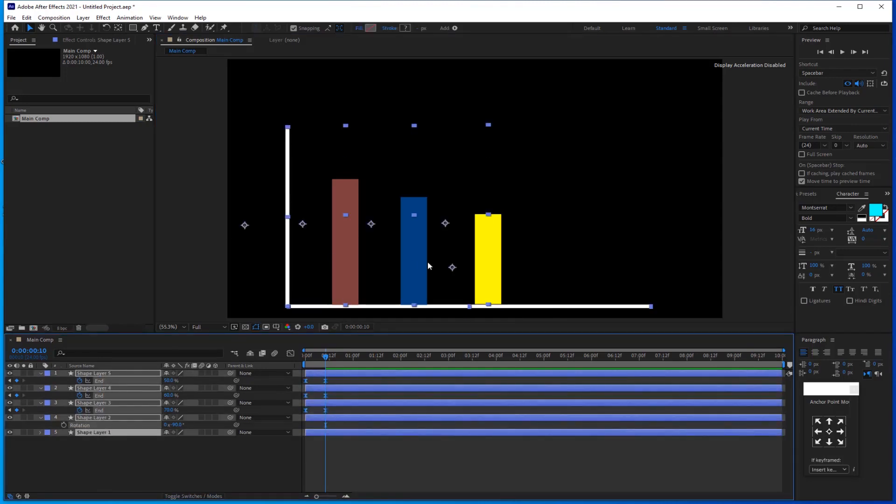
drag(451, 267, 453, 253)
click(260, 472)
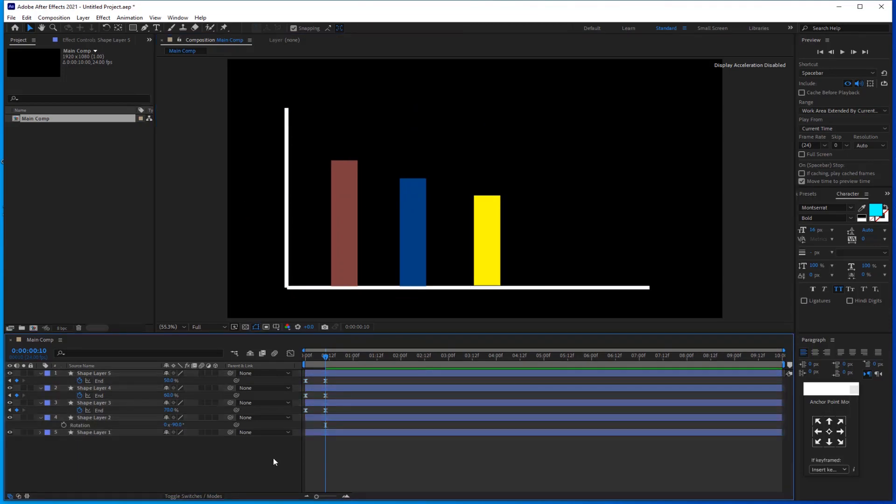
Add a text layer reading "2016" below the reddish brown bar under the horizontal axis.
click(156, 28)
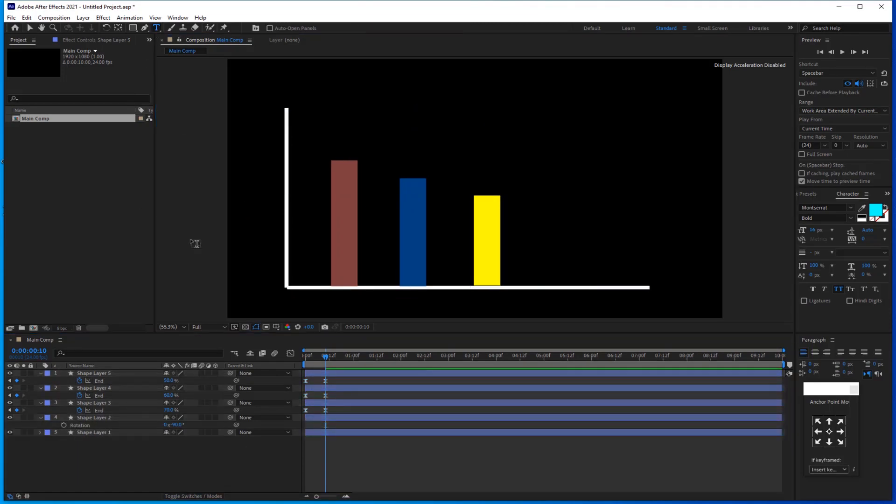
click(335, 304)
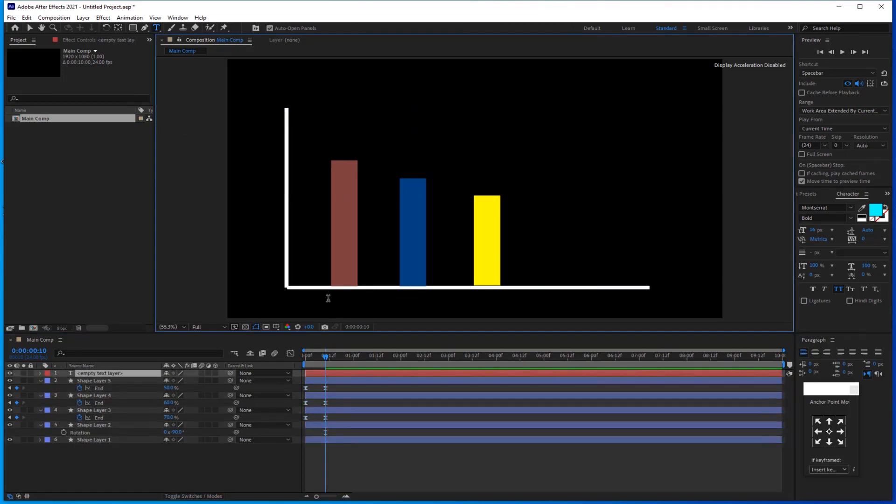
text(2016)
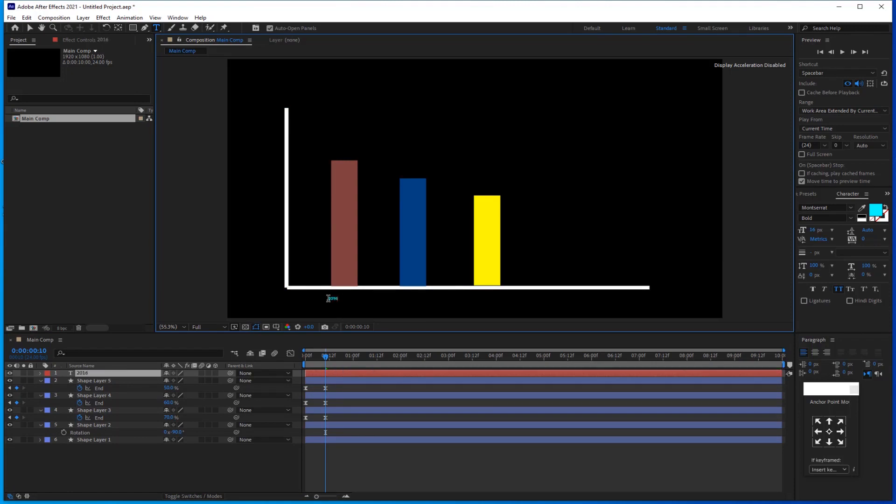
Format the 2016 label at 52 px with a white fill, positioned under the reddish brown bar.
click(814, 231)
click(859, 227)
click(143, 373)
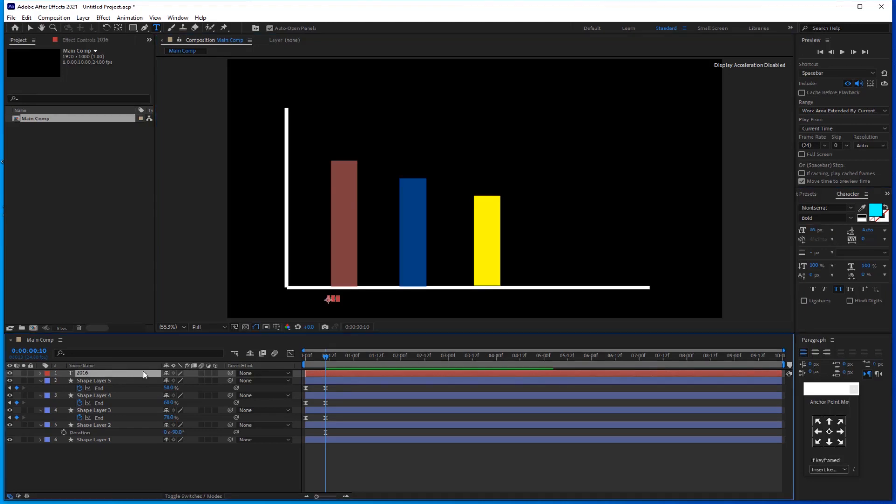
drag(814, 231, 831, 231)
key(v)
drag(342, 299, 342, 303)
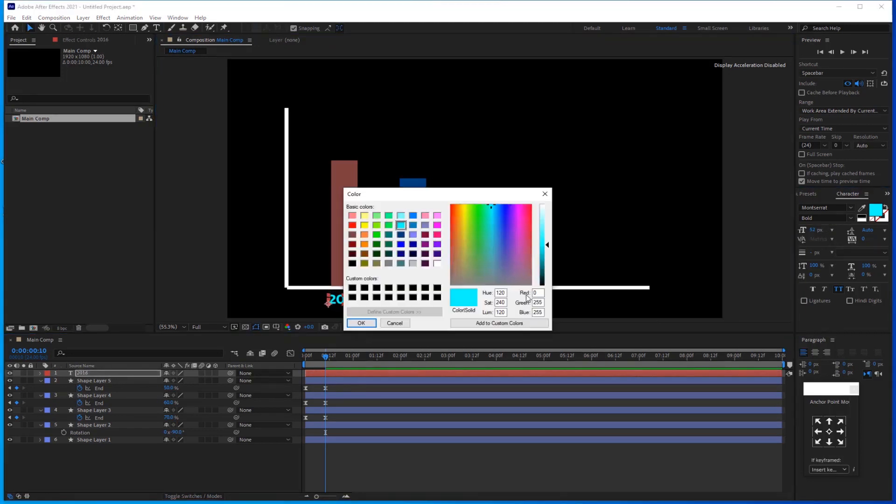
key(Return)
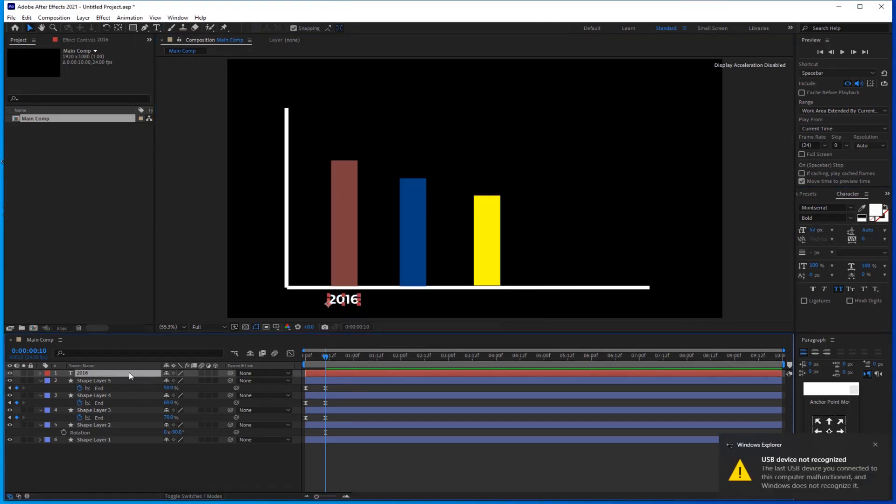
Place duplicates of the 2016 label under the blue and yellow bars and change their text to "2017" and "2018".
drag(343, 299, 412, 299)
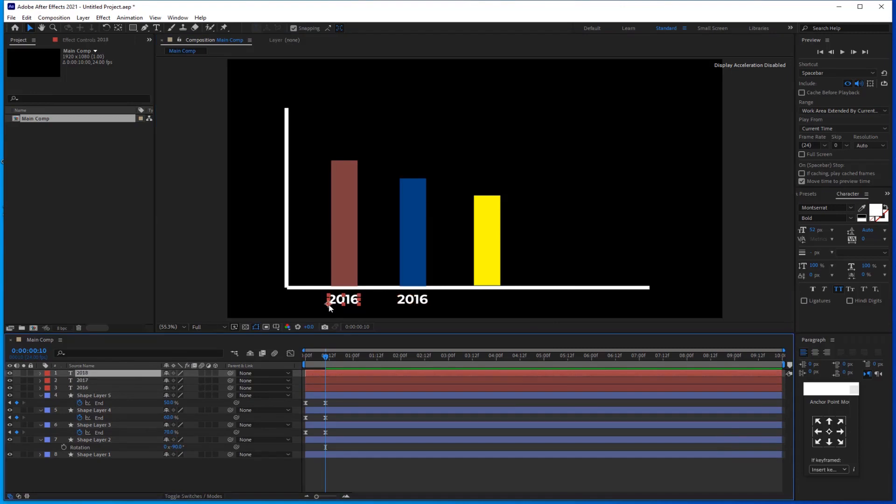
drag(343, 299, 487, 299)
click(413, 300)
key(t)
key(ctrl+t)
click(422, 304)
key(BackSpace)
text(7)
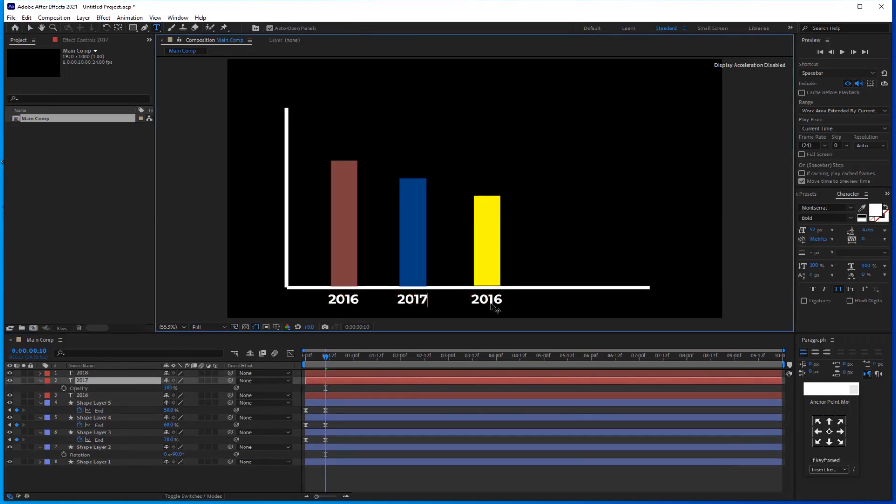
click(495, 306)
key(BackSpace)
text(8)
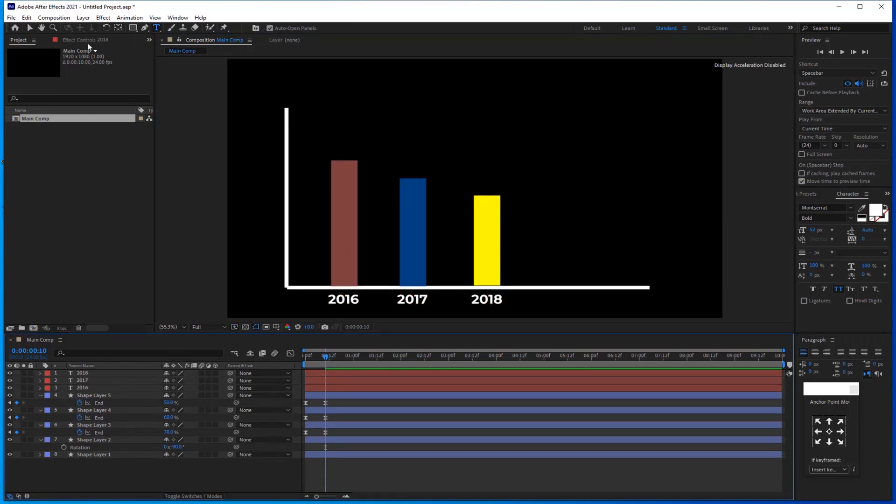
Add a "0" label left of the vertical axis's lower end and move a duplicate straight up to about mid-axis.
click(266, 285)
text(0)
key(KP_Enter)
key(v)
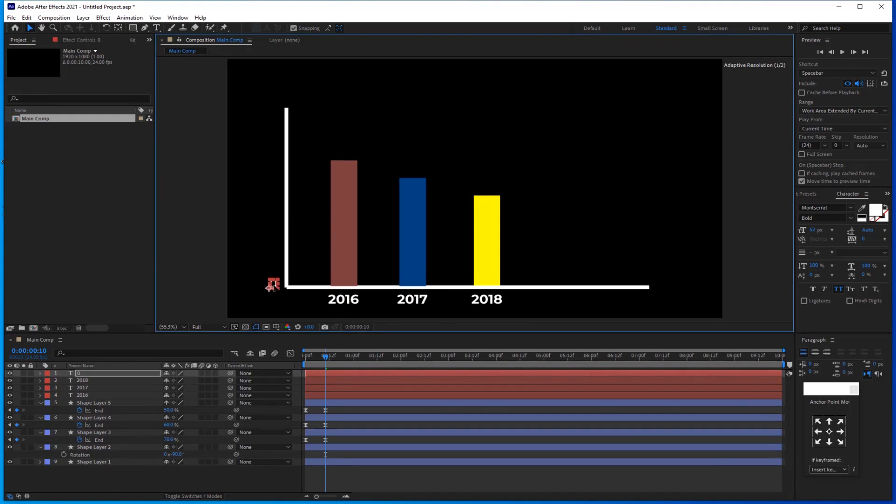
key(ctrl+d)
drag(274, 285, 274, 197)
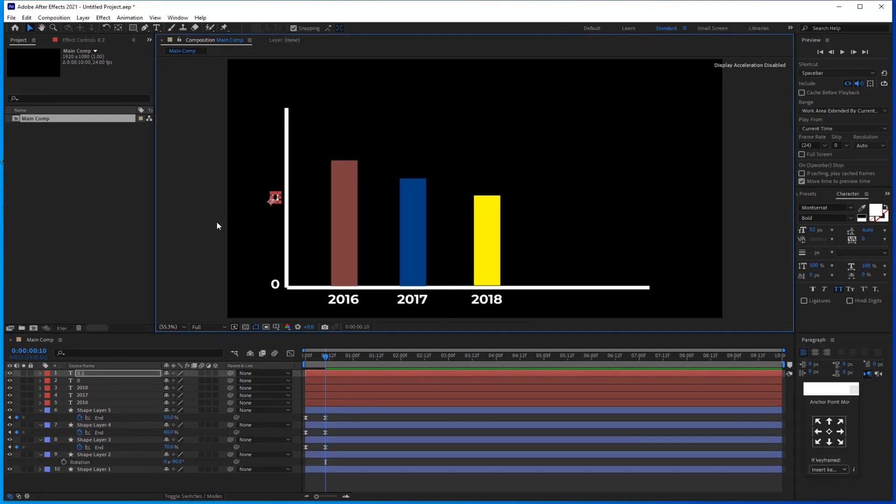
Change the text of the duplicated label at mid-height of the vertical axis to "50".
key(t)
double_click(275, 198)
text(50)
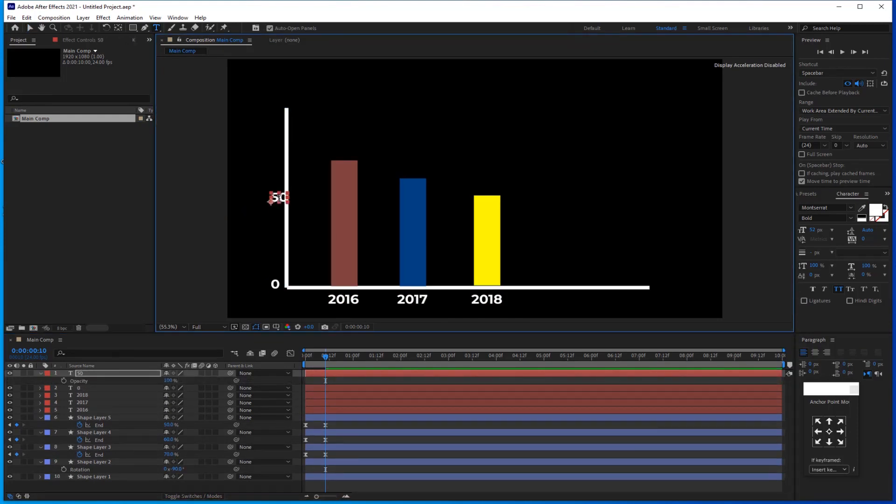
key(KP_Enter)
Add a "100" text label left of the vertical axis's upper end.
key(ctrl+t)
click(260, 113)
text(100)
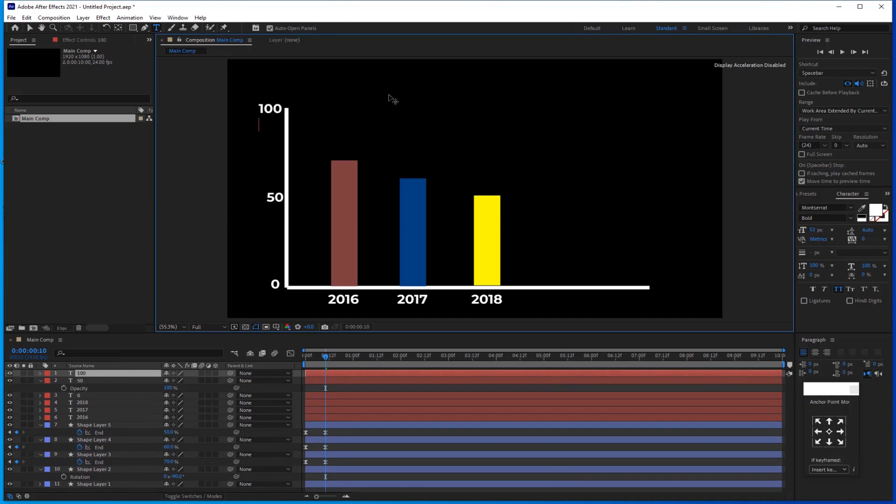
key(KP_Enter)
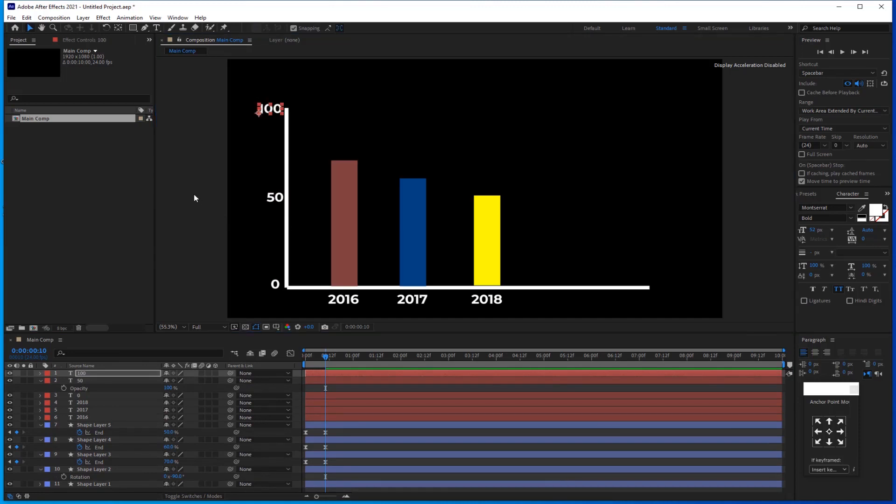
Collapse the expanded properties of the 50 label and Shape Layers 2 to 5 in the timeline.
click(42, 381)
click(40, 417)
click(40, 426)
click(41, 433)
click(40, 440)
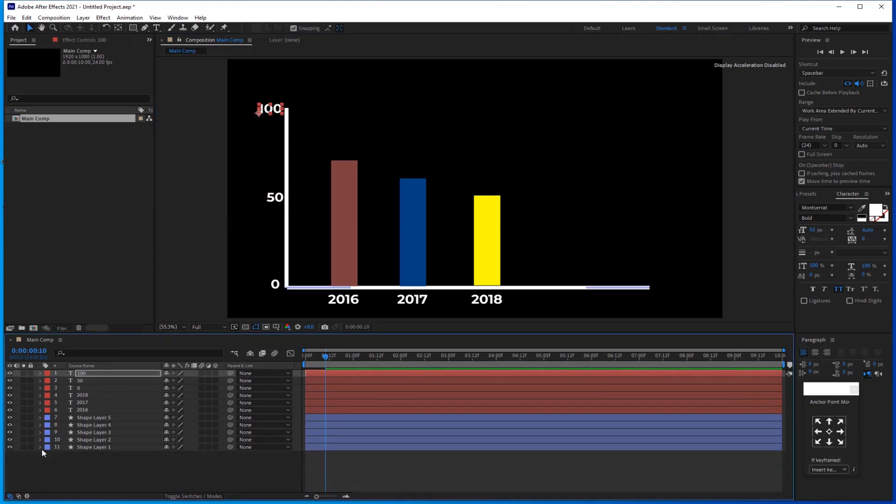
click(69, 467)
Assign the Pink label color to Shape Layers 1, 2 and 3.
click(105, 447)
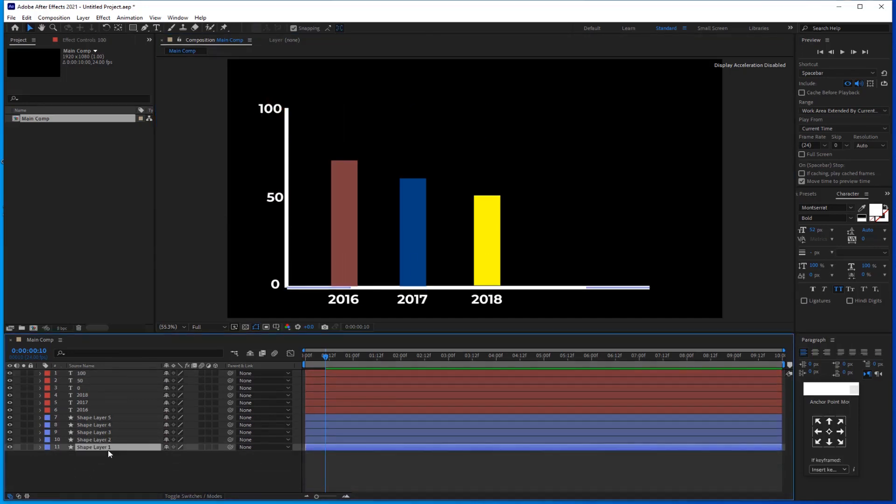
shift+click(112, 434)
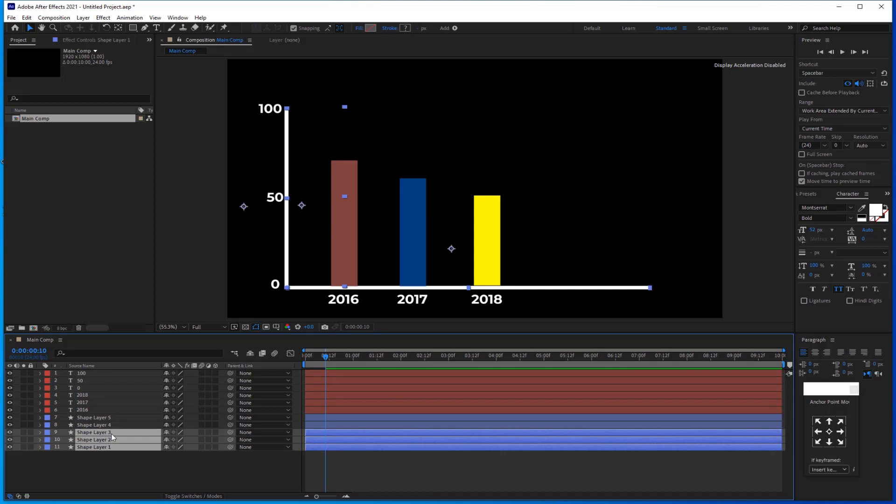
click(48, 433)
click(75, 317)
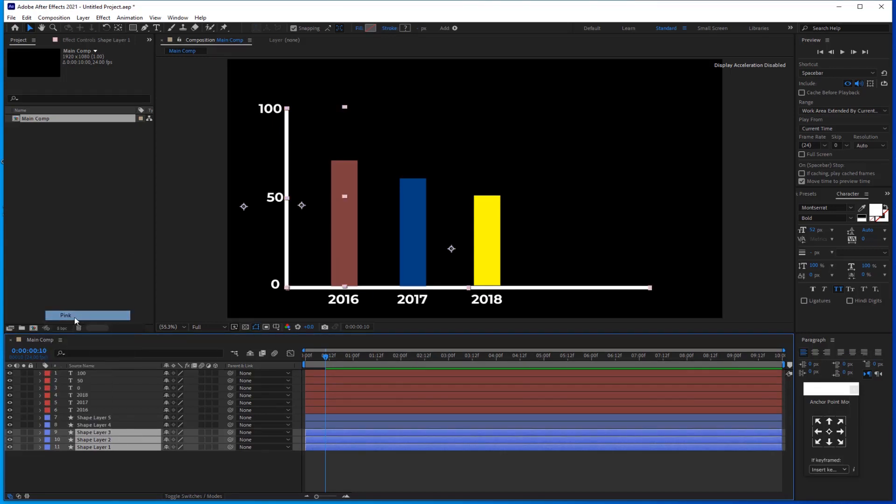
click(128, 487)
Give the bar layers, Shape Layers 3, 4 and 5, a lavender label color.
click(97, 425)
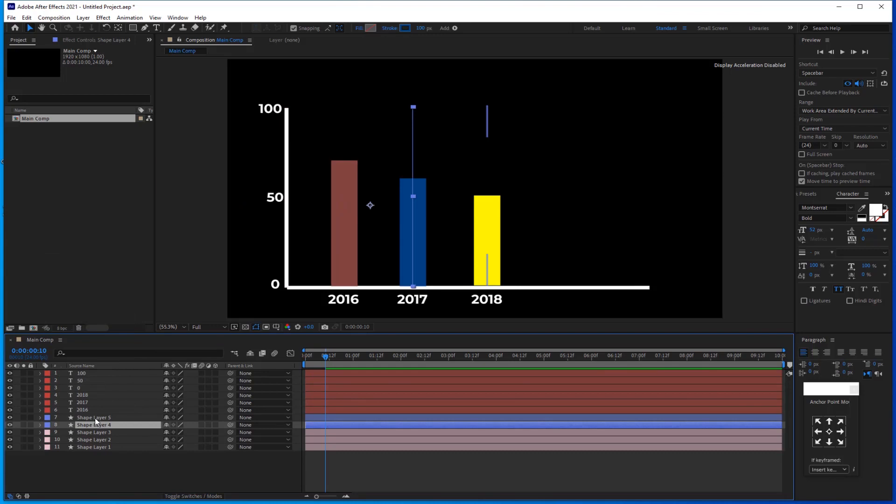
click(98, 432)
shift+click(99, 418)
right_click(98, 418)
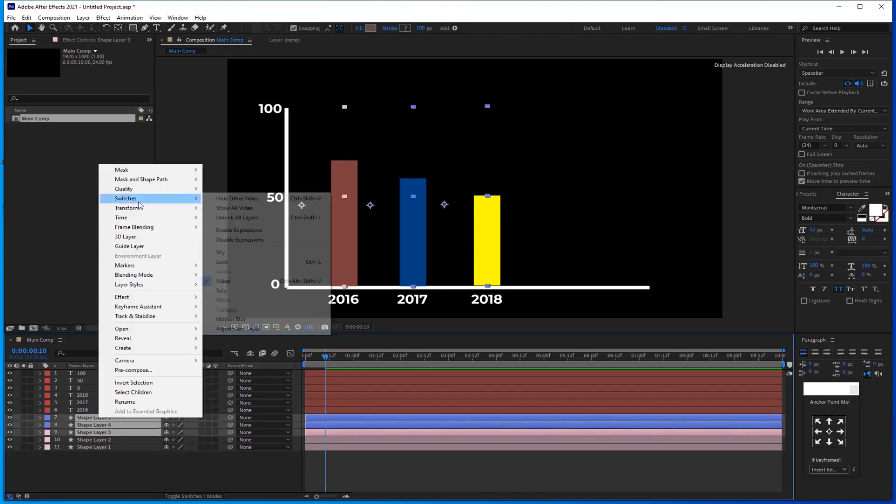
click(46, 425)
click(76, 310)
click(112, 469)
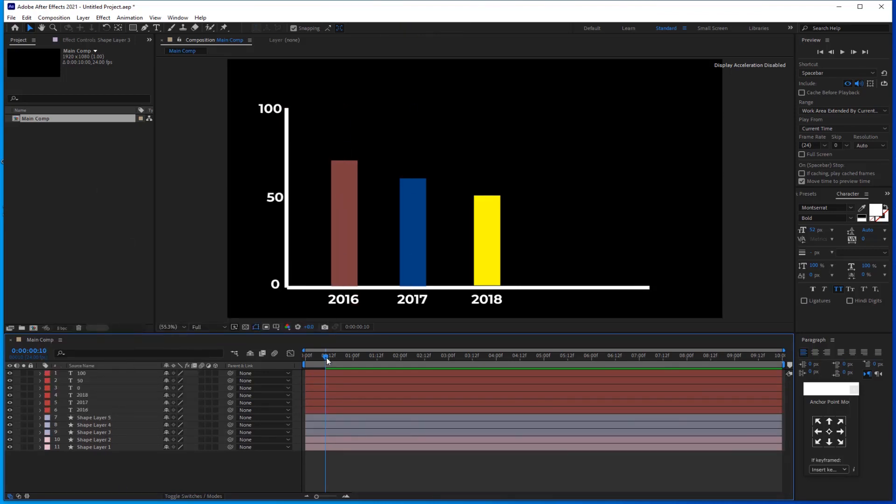
Move the start of the three bar layers and the 2016, 2017 and 2018 labels to 0:00:00:10.
click(342, 418)
shift+click(345, 432)
key(bracketleft)
click(343, 396)
shift+click(339, 410)
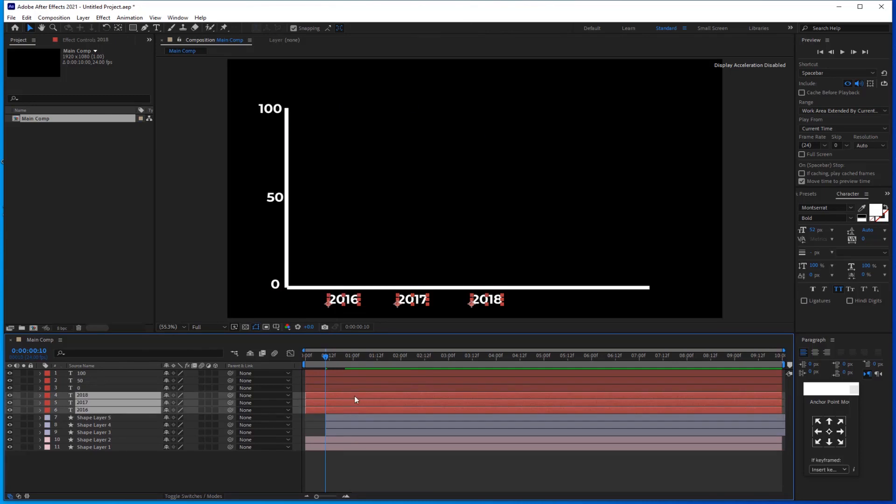
key(bracketleft)
Stagger the 2017 and 2018 bars with their year labels so each pair starts after the previous one, and preview the animation.
click(345, 417)
drag(344, 423, 410, 418)
drag(356, 411, 419, 412)
drag(390, 403, 340, 411)
drag(418, 403, 357, 404)
drag(359, 396, 403, 395)
drag(325, 358, 280, 420)
key(space)
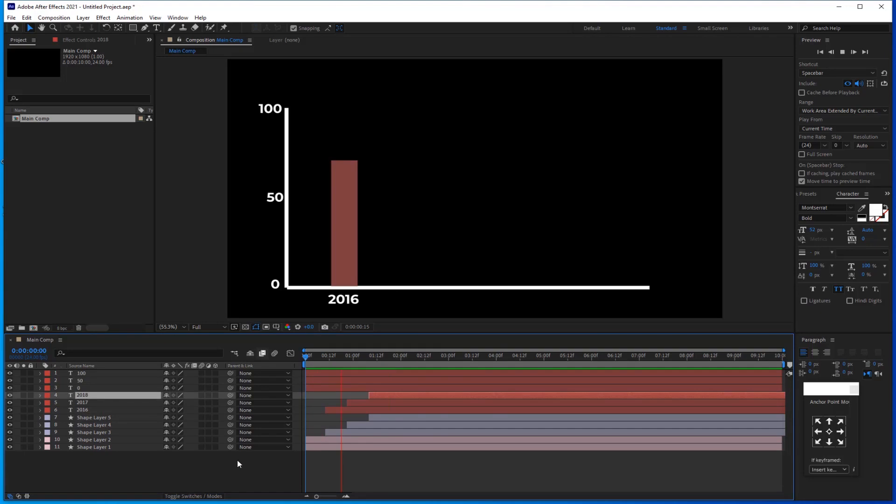
key(space)
Delay the 0, 50 and 100 labels to start between the axes and the first bar, and preview the result.
click(346, 374)
shift+click(350, 388)
drag(355, 378, 275, 397)
key(space)
key(space)
Create a 1920 x 1080 px solid named "BG" and place it beneath all other layers.
right_click(189, 469)
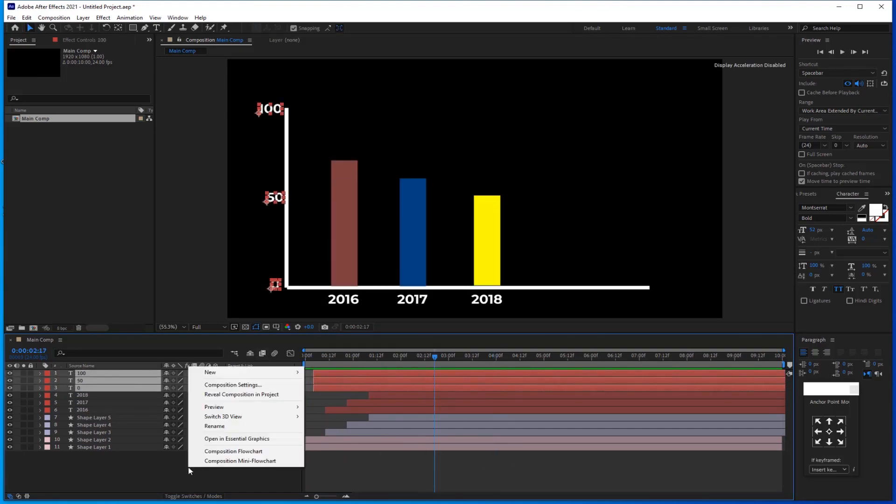
mouse_move(261, 372)
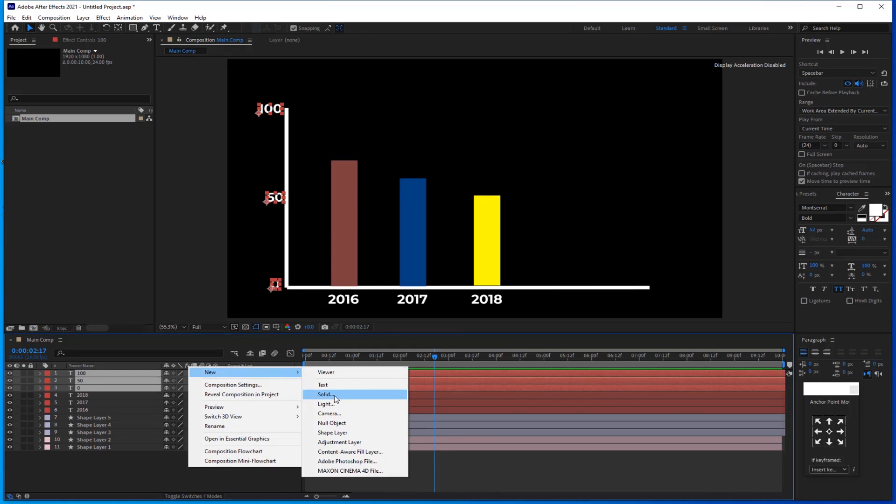
click(330, 395)
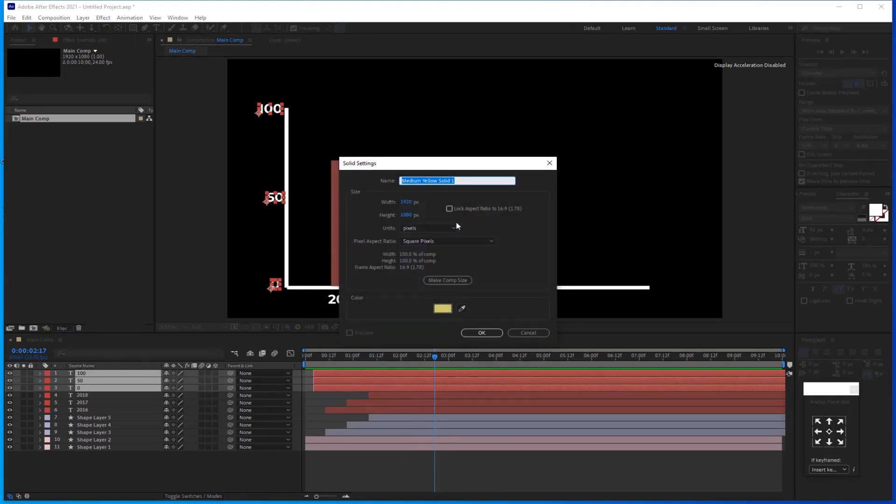
text(BG)
click(481, 333)
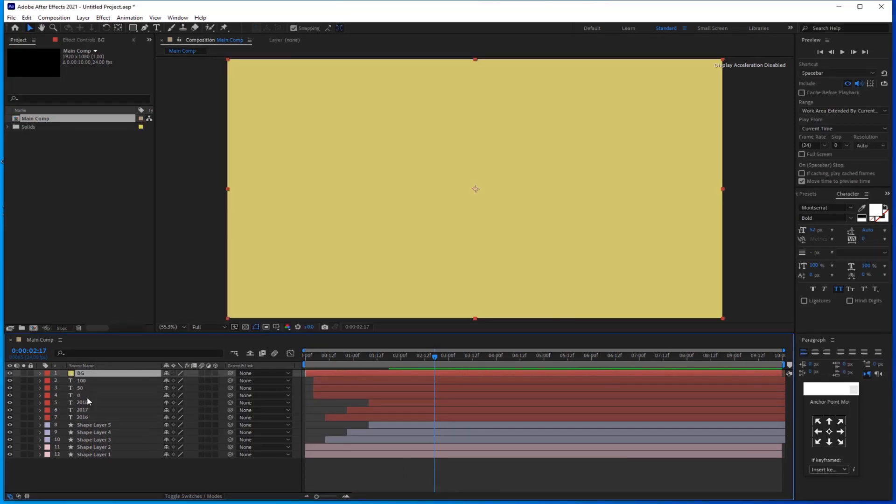
drag(88, 401, 118, 471)
Apply the Gradient Ramp effect to the BG solid and swap its start and end colors.
key(ctrl+space)
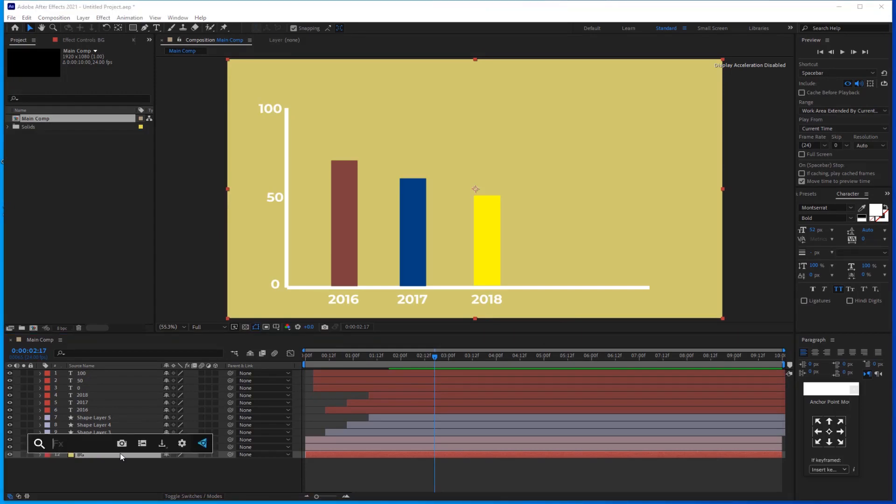
text(gra)
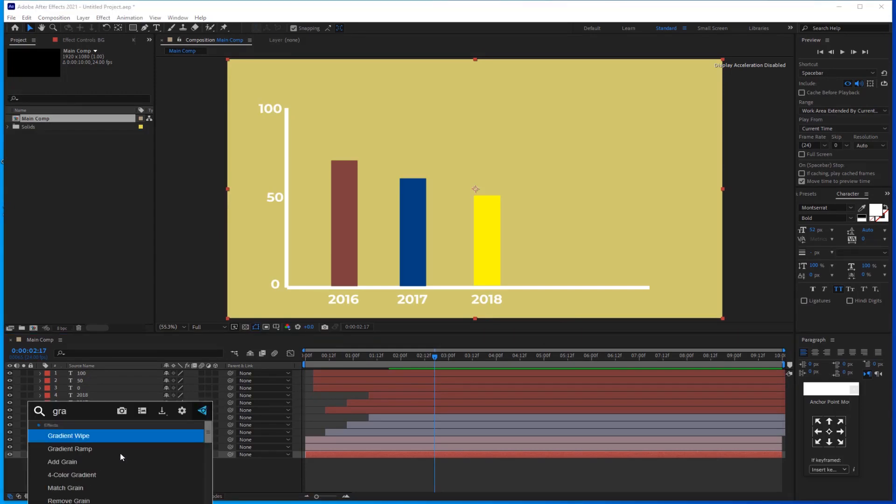
click(85, 451)
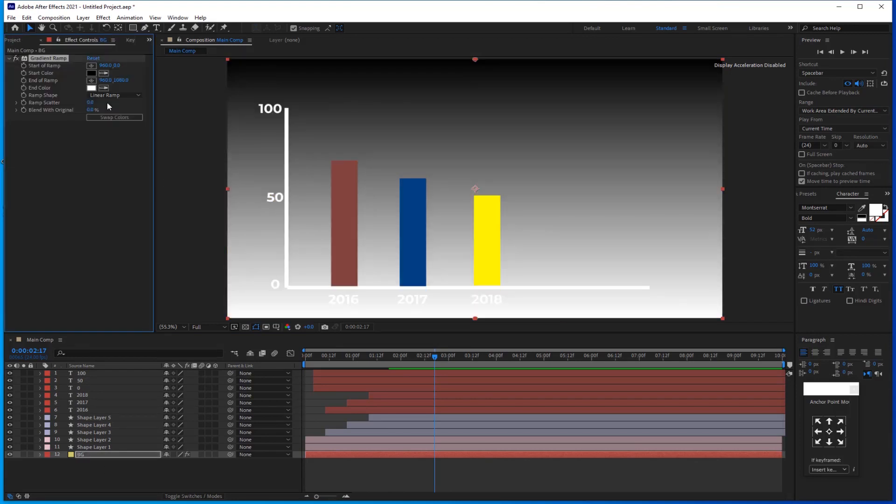
click(105, 118)
Set the Gradient Ramp's end color to dark navy, RGB 0, 0, 64.
click(93, 88)
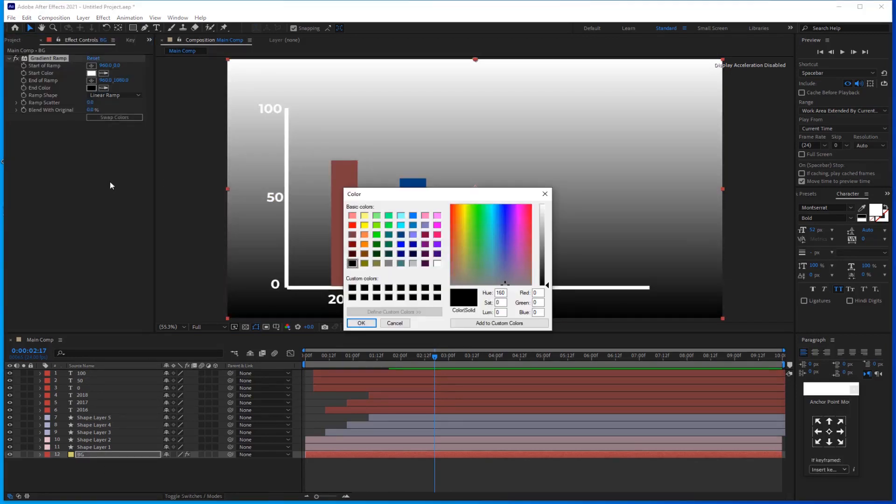
click(413, 254)
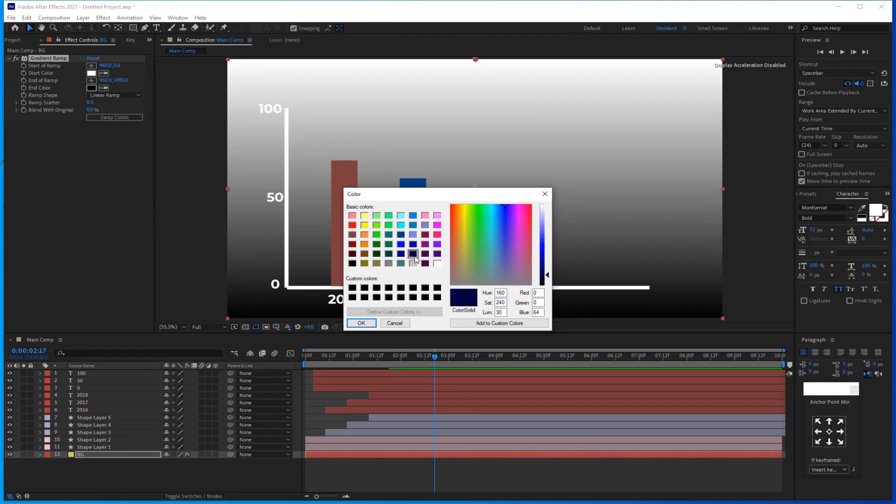
click(362, 323)
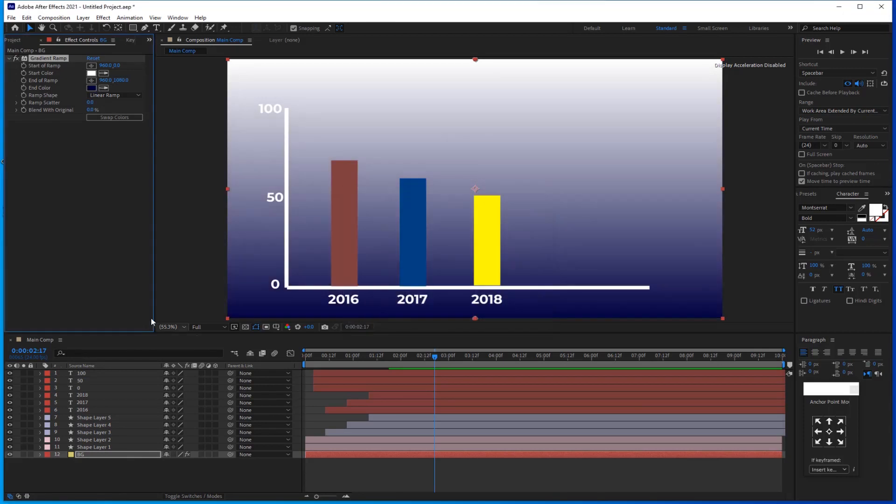
Set the Gradient Ramp's start color to bright blue, RGB 32, 32, 255.
click(92, 73)
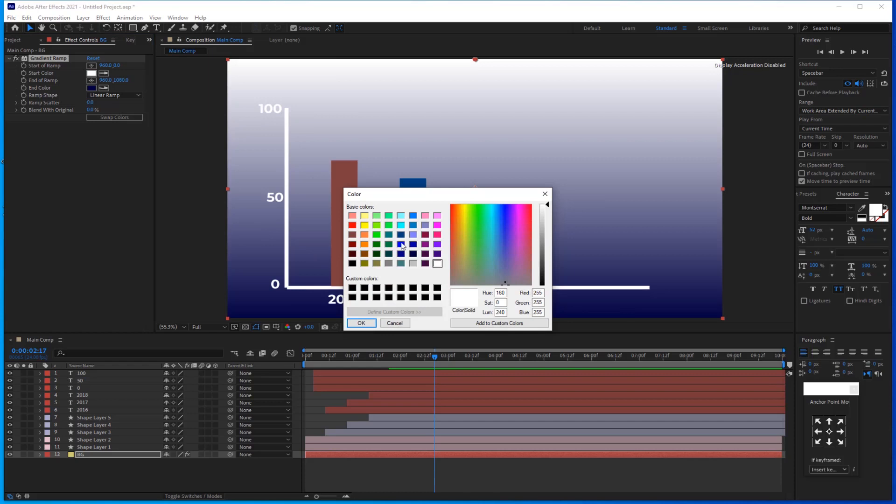
click(402, 245)
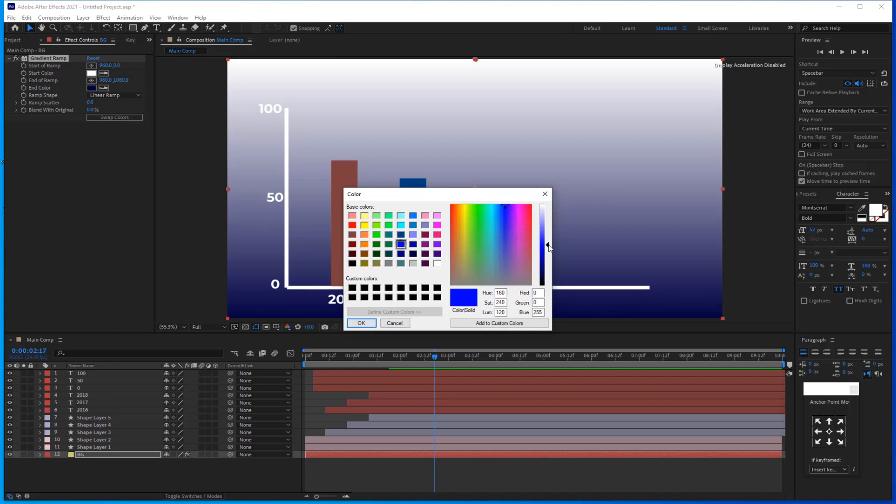
drag(548, 243, 547, 239)
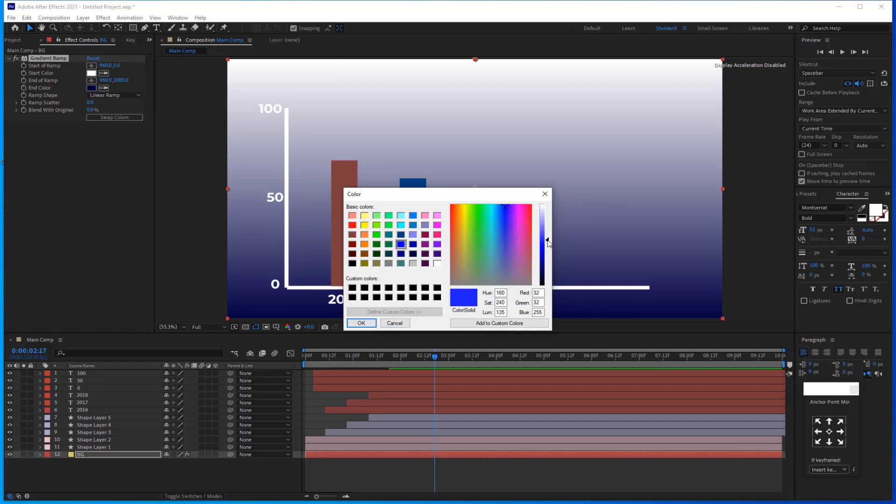
click(361, 323)
click(194, 474)
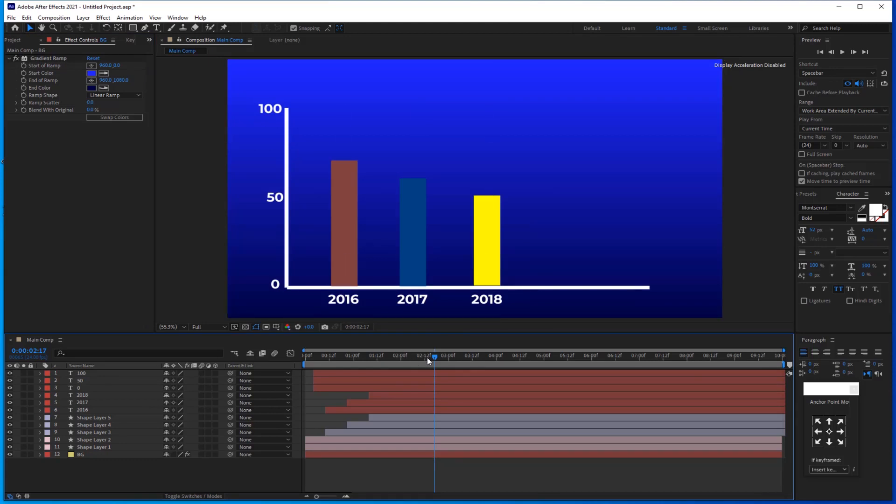
End the work area just before the three-second mark and preview the finished animation from the first frame.
drag(364, 359, 282, 409)
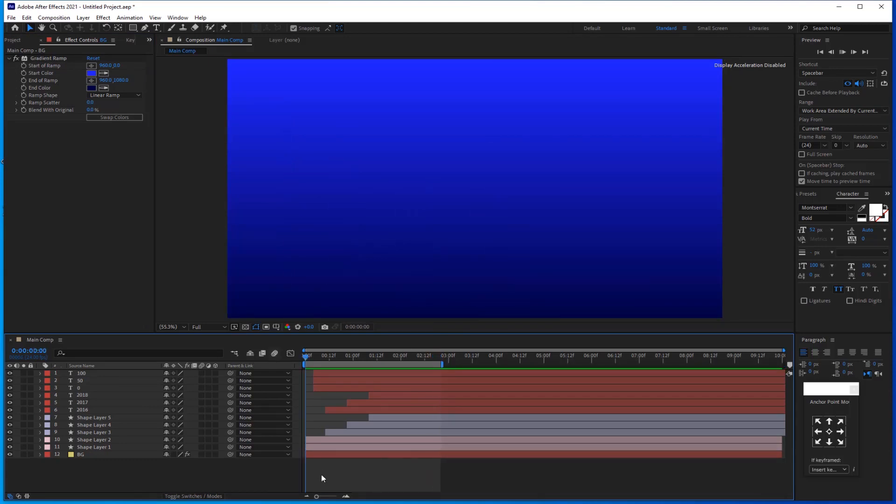
key(space)
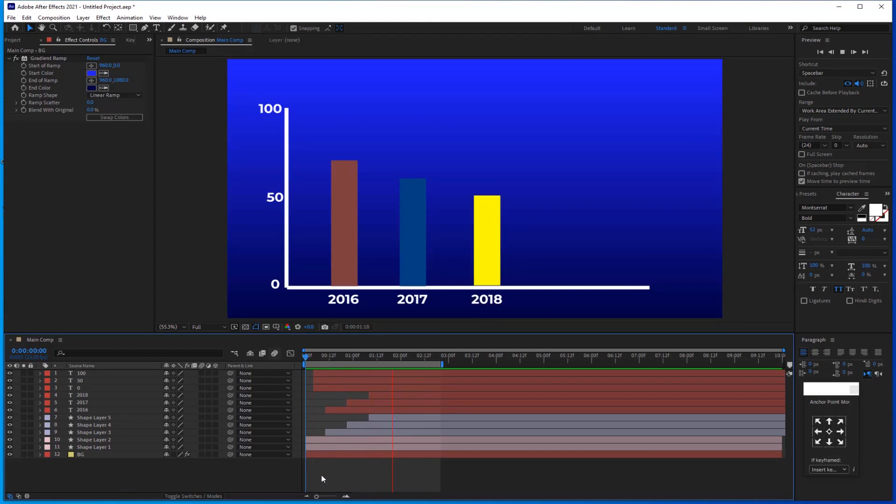